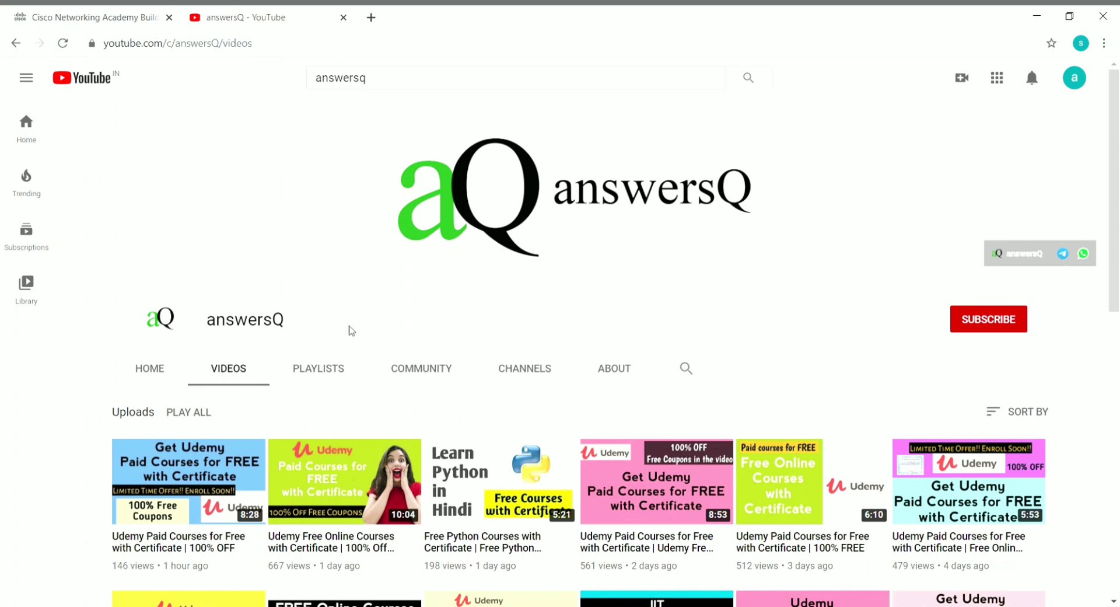
- Browse the netacad.com home page and drop open the Courses menu of course categories
left_click(96, 21)
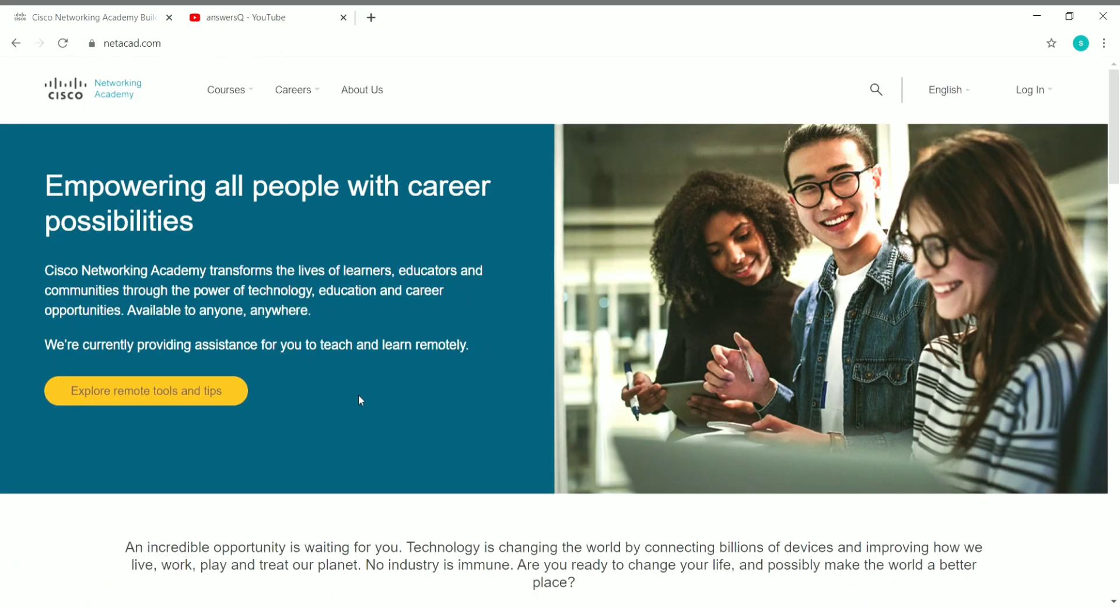
scroll(384, 404, "down", 4)
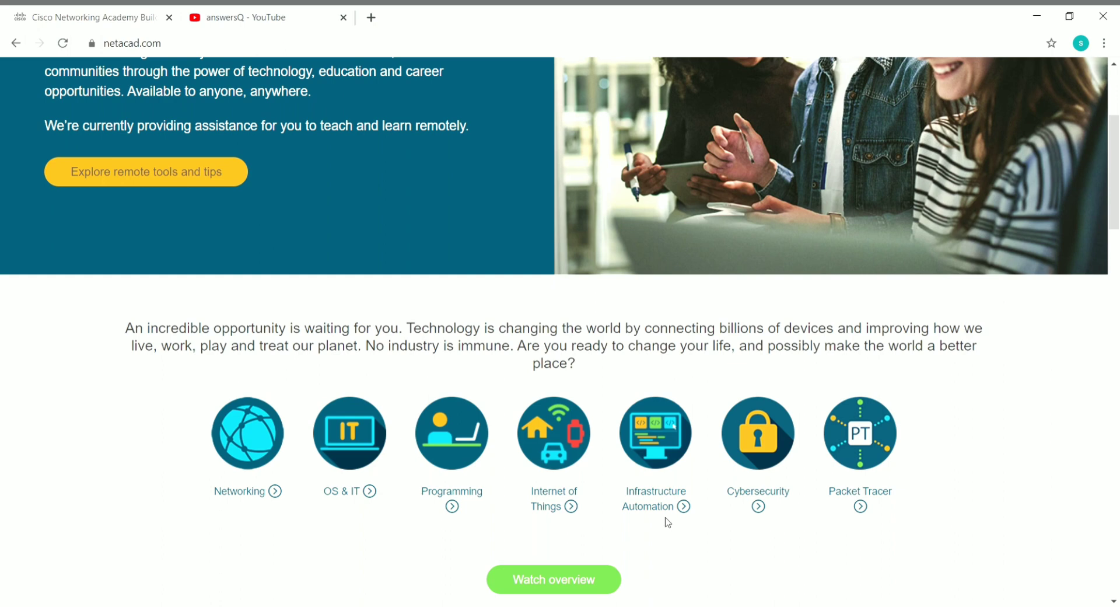
scroll(671, 519, "down", 1)
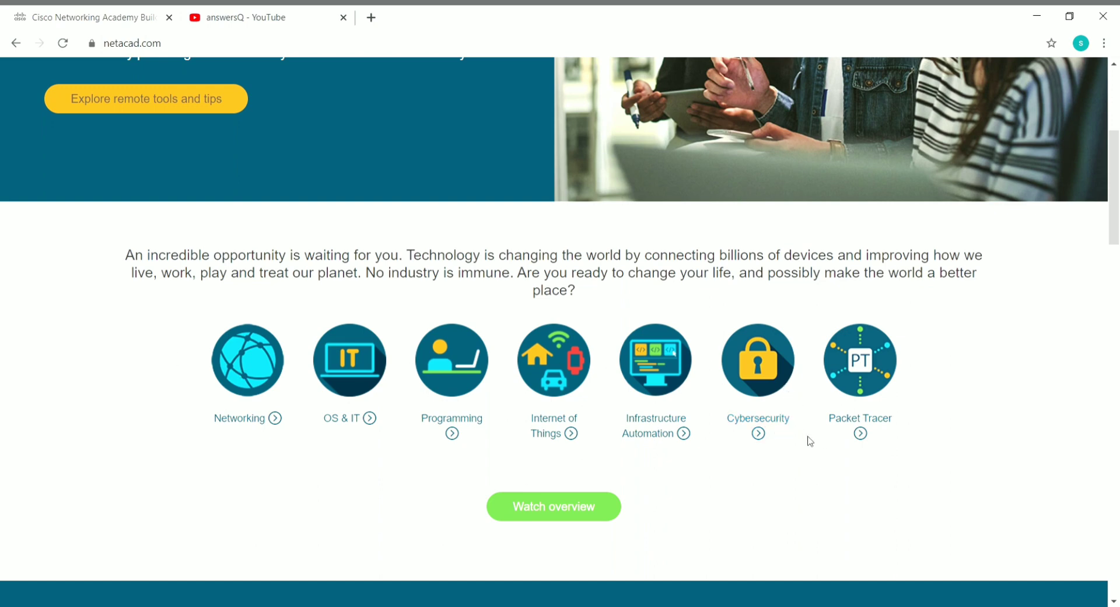
scroll(811, 442, "up", 5)
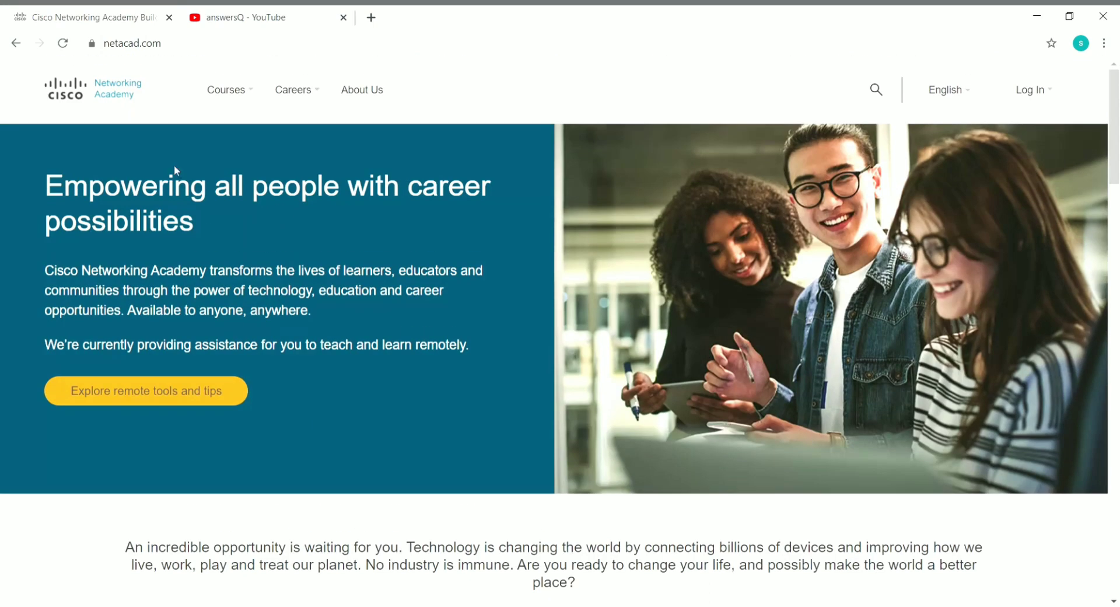
left_click(227, 90)
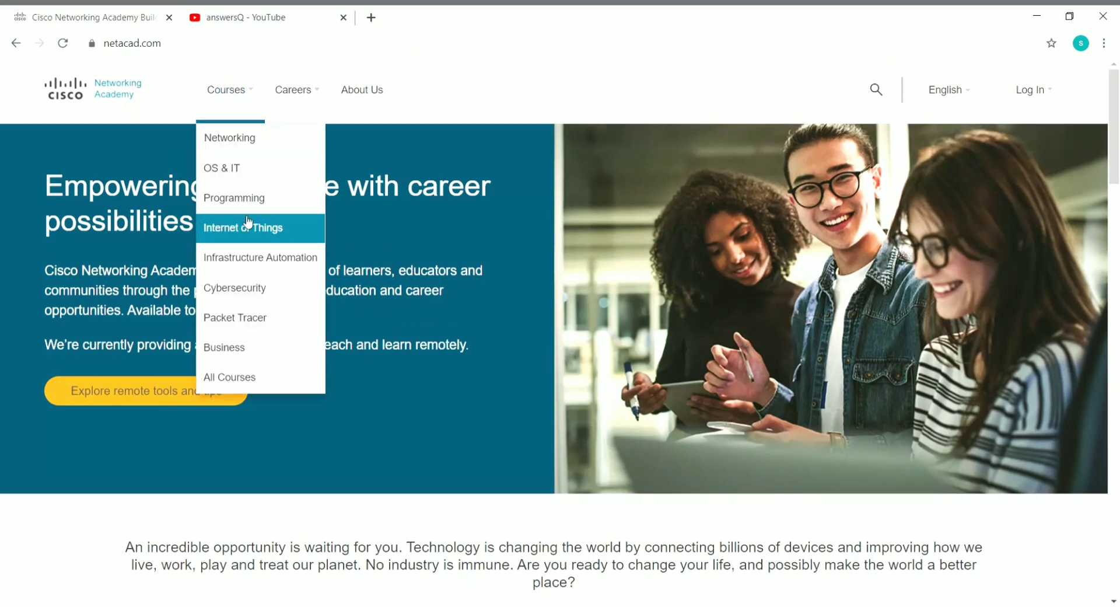
- Go to All Courses and skim its list, including Networking Essentials and Introduction to Cybersecurity
left_click(289, 382)
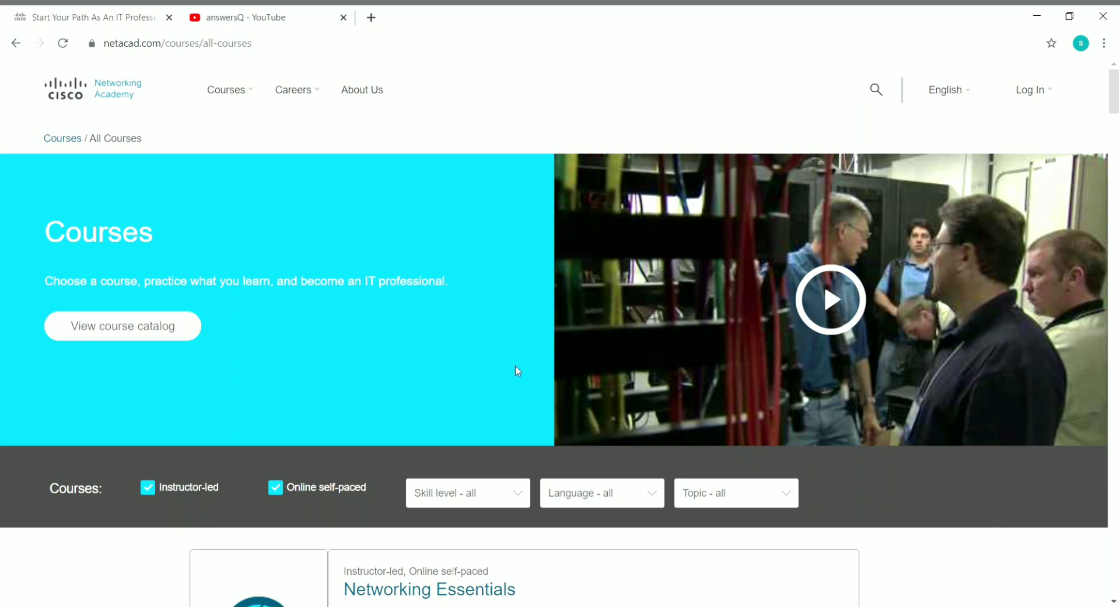
scroll(494, 369, "down", 6)
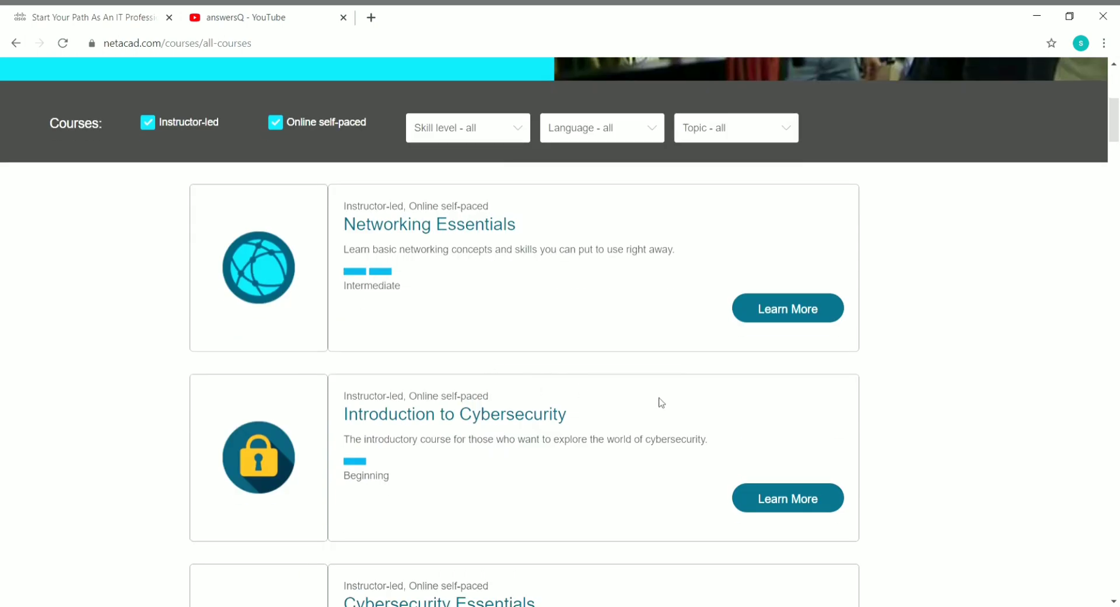
scroll(661, 402, "up", 6)
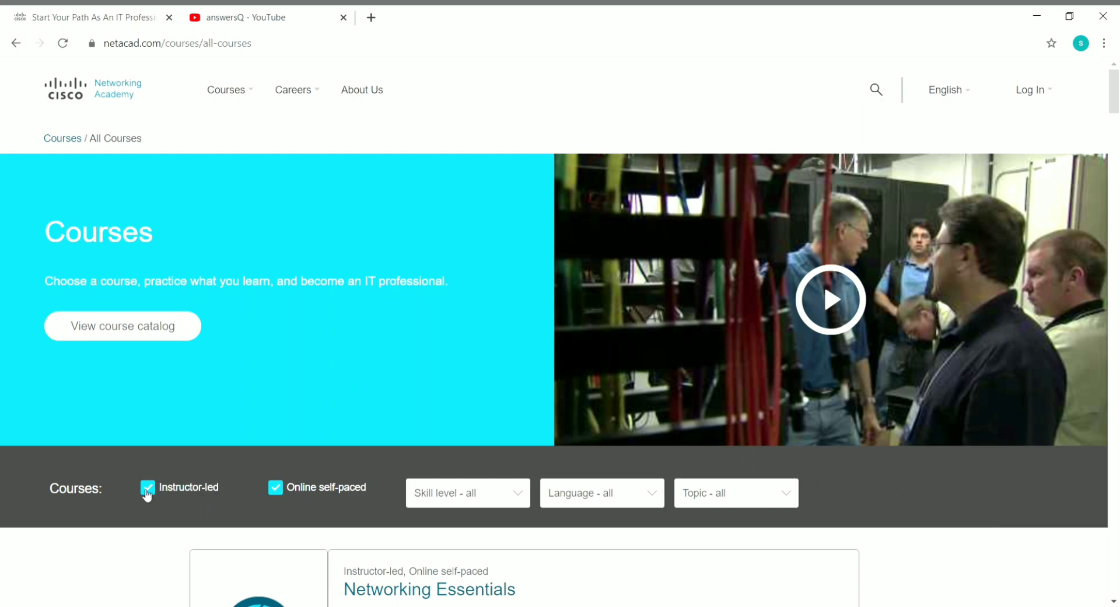
- Filter the catalog to Online self-paced courses and start scrolling the results
left_click(148, 488)
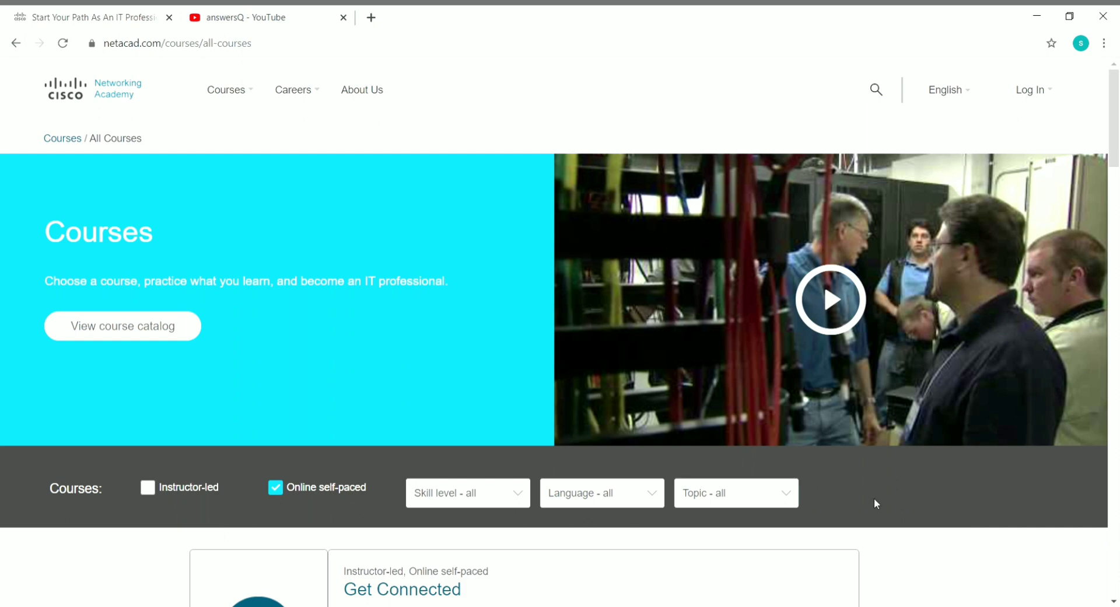
scroll(875, 502, "down", 4)
scroll(1053, 465, "down", 2)
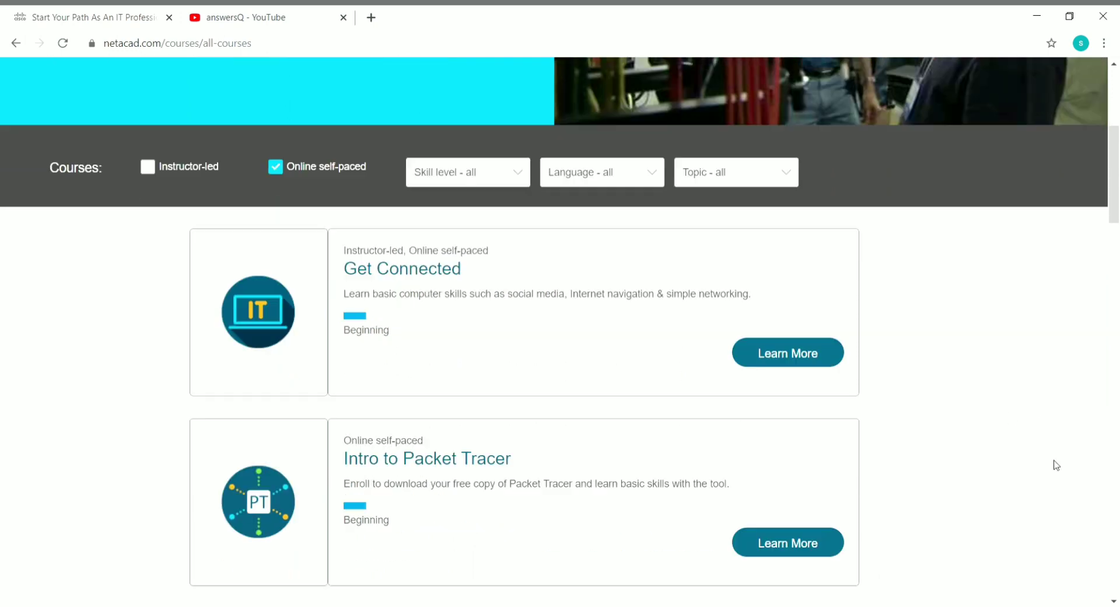
scroll(1056, 465, "down", 1)
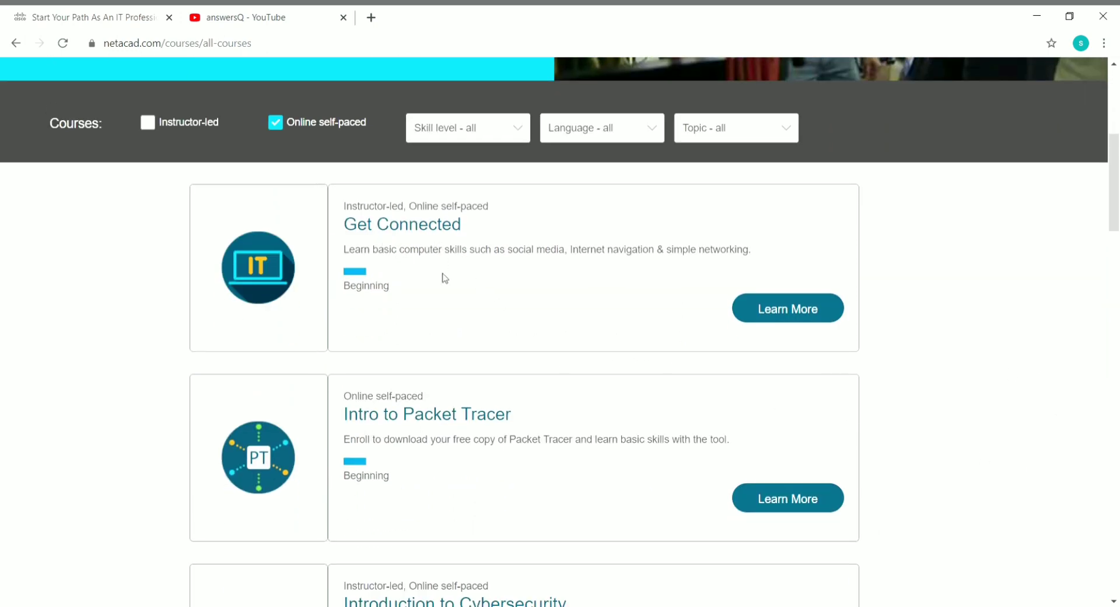
scroll(522, 430, "down", 4)
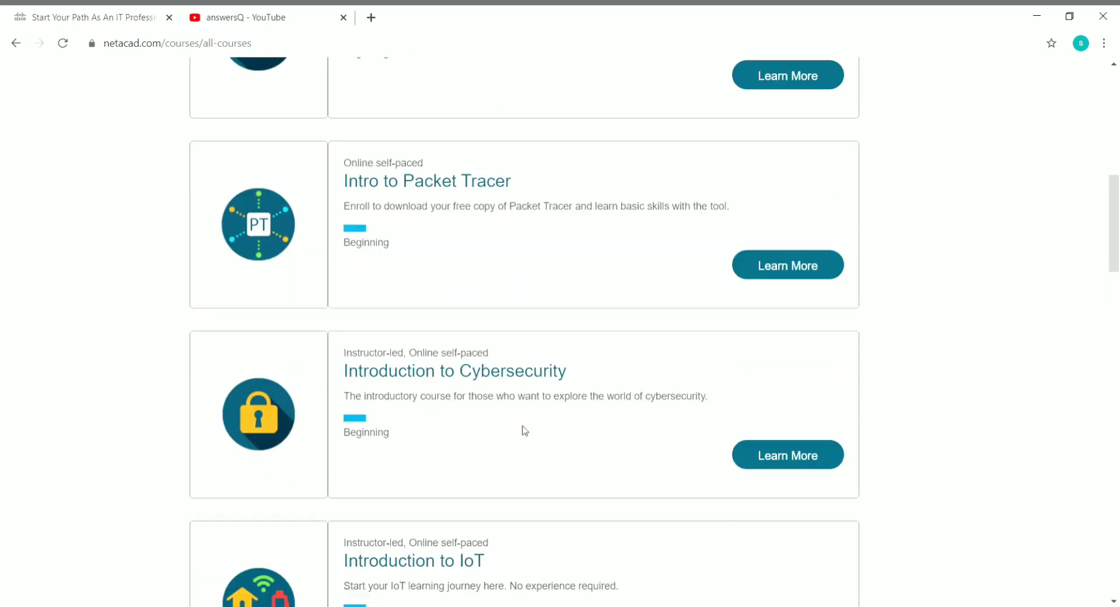
scroll(524, 431, "down", 1)
scroll(532, 339, "down", 3)
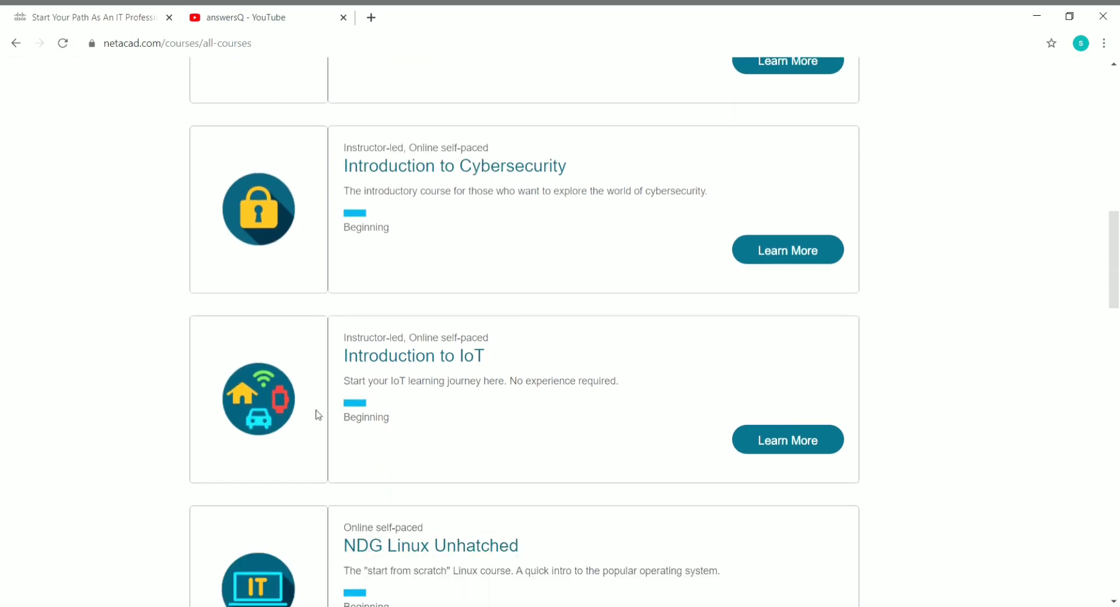
- Scroll the self-paced list until the Get Connected card and its Learn More button show
scroll(471, 379, "down", 3)
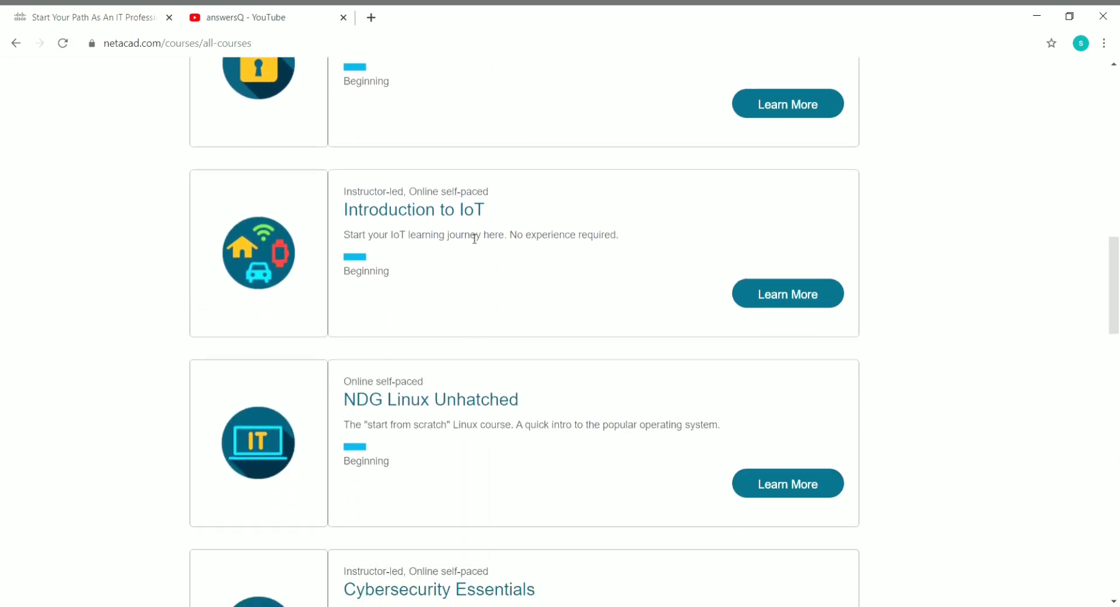
scroll(511, 404, "down", 1)
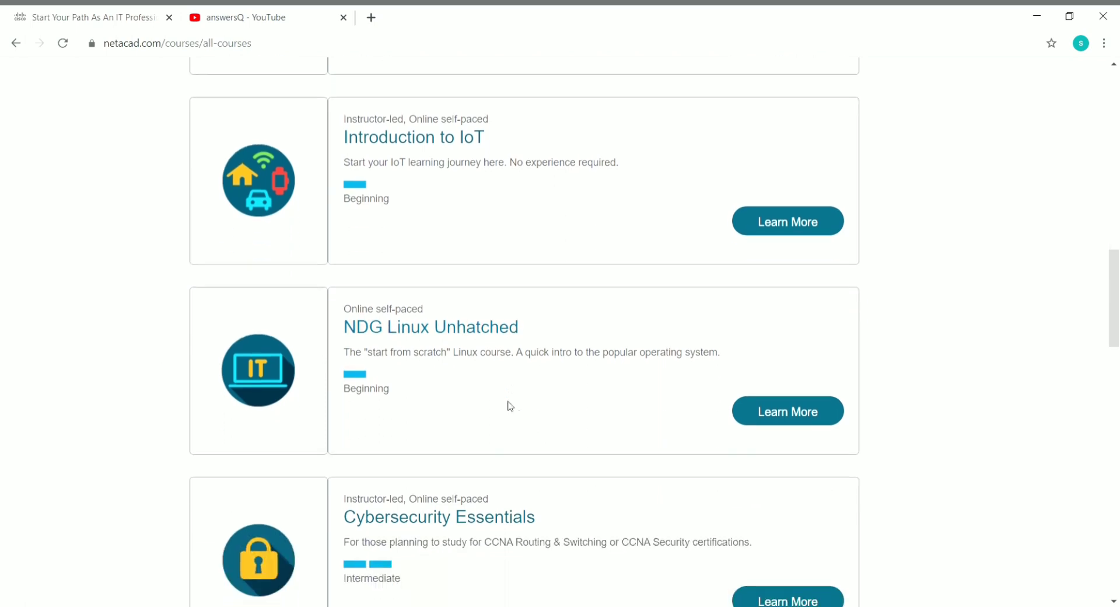
scroll(510, 405, "down", 3)
scroll(538, 386, "down", 1)
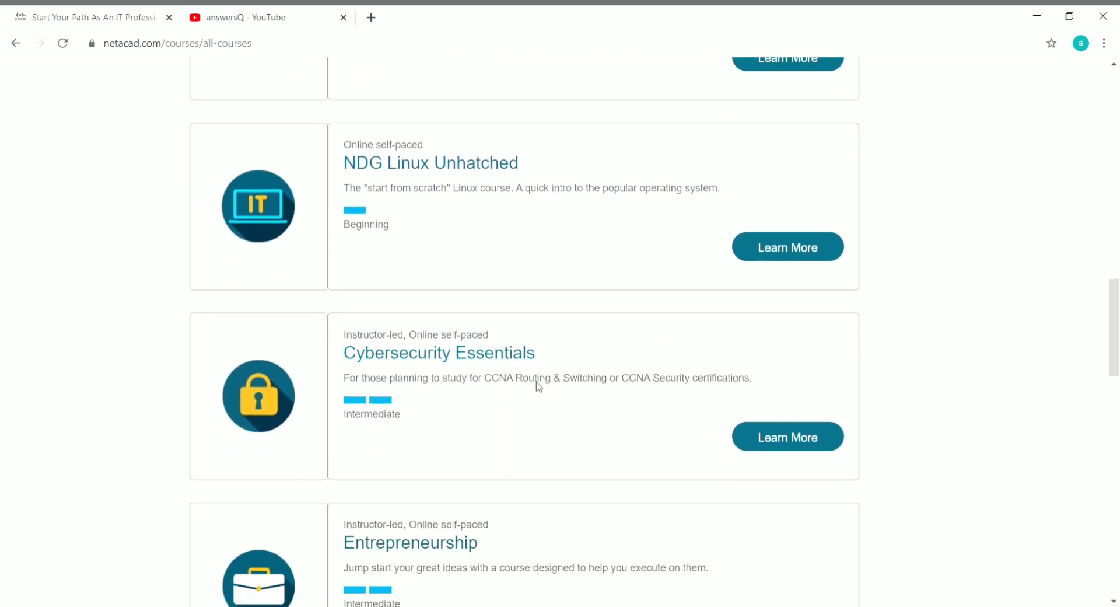
scroll(538, 386, "down", 2)
scroll(493, 418, "down", 2)
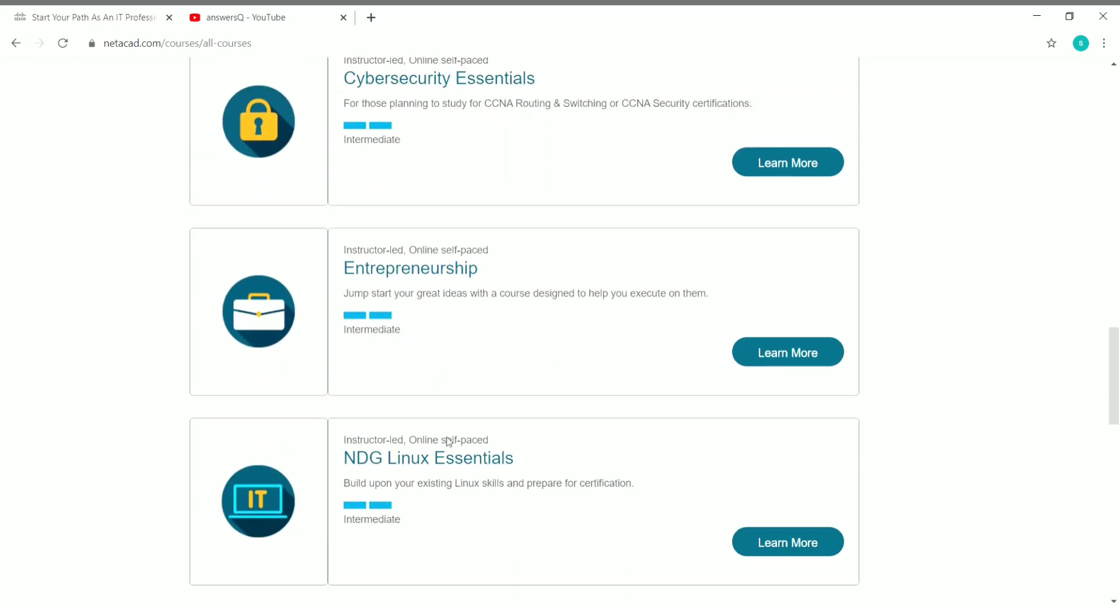
scroll(446, 449, "down", 1)
scroll(498, 404, "down", 3)
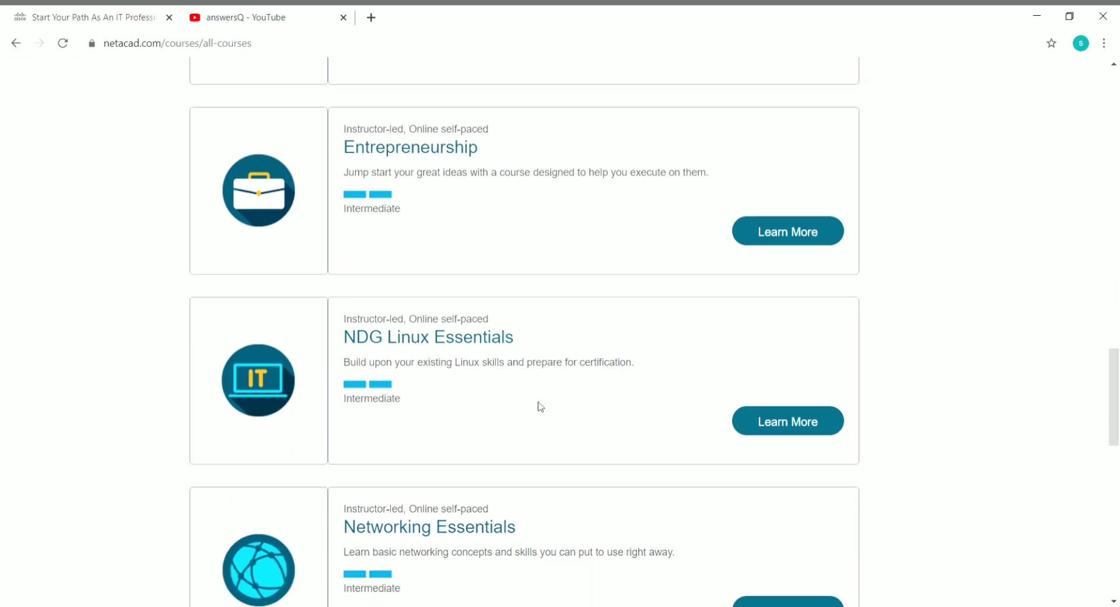
scroll(525, 388, "down", 3)
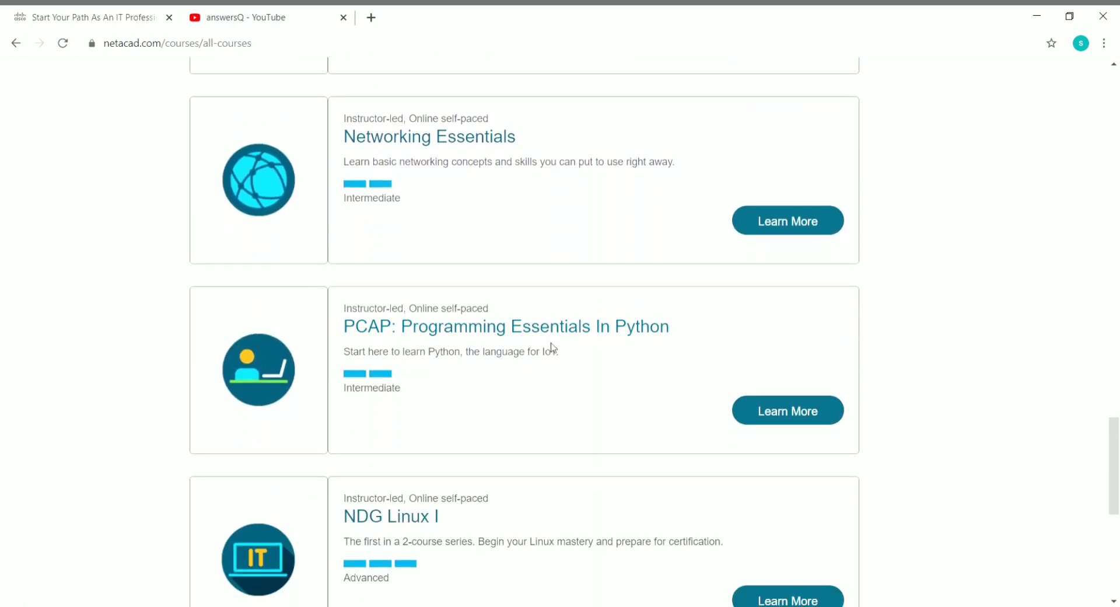
scroll(622, 384, "down", 2)
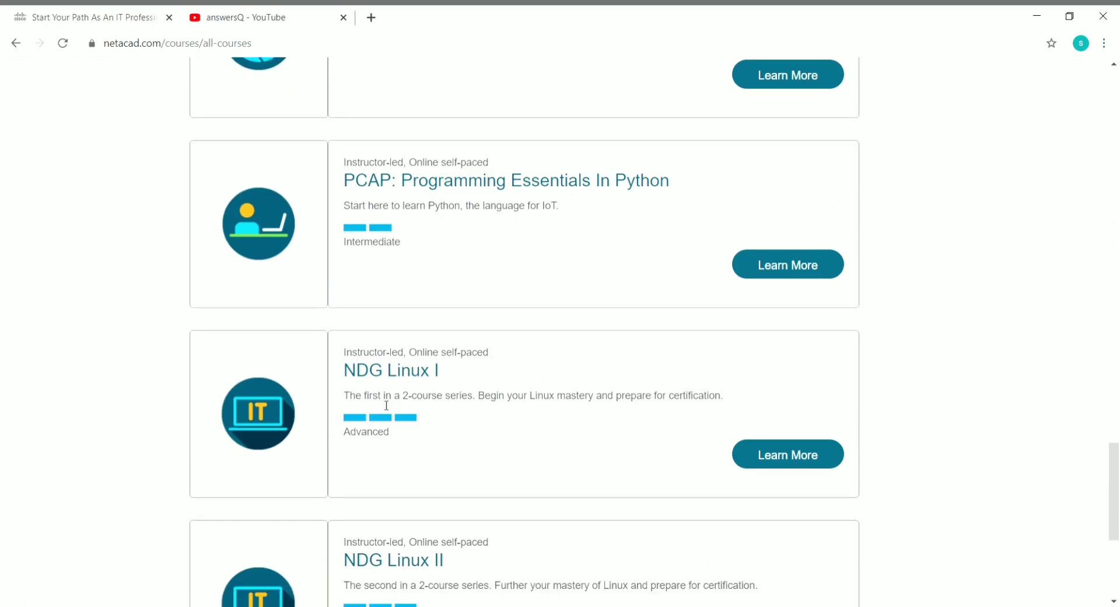
scroll(467, 388, "down", 2)
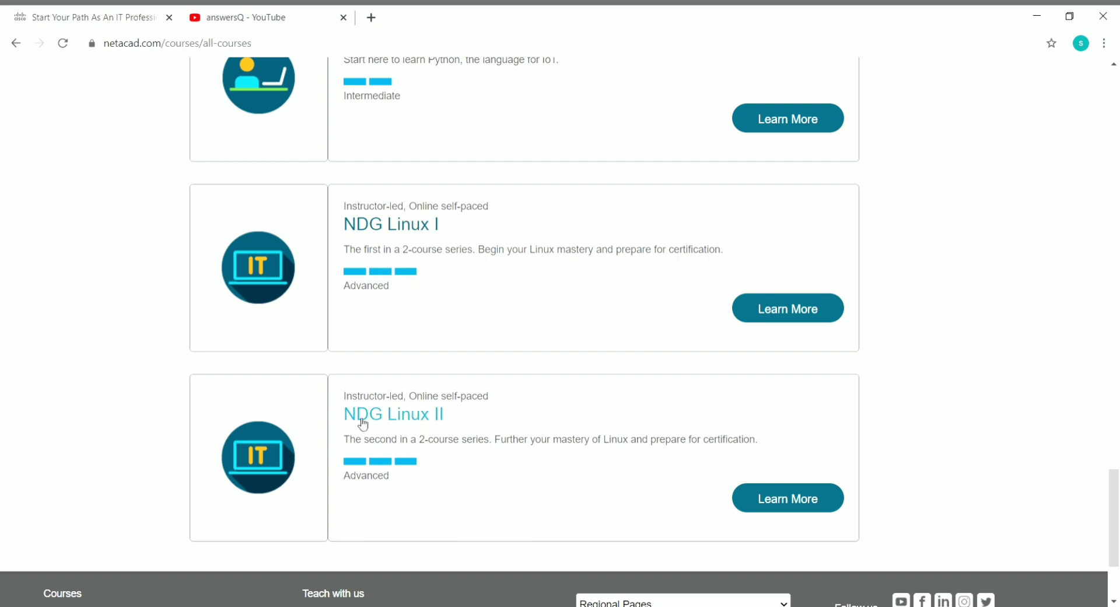
scroll(740, 455, "down", 2)
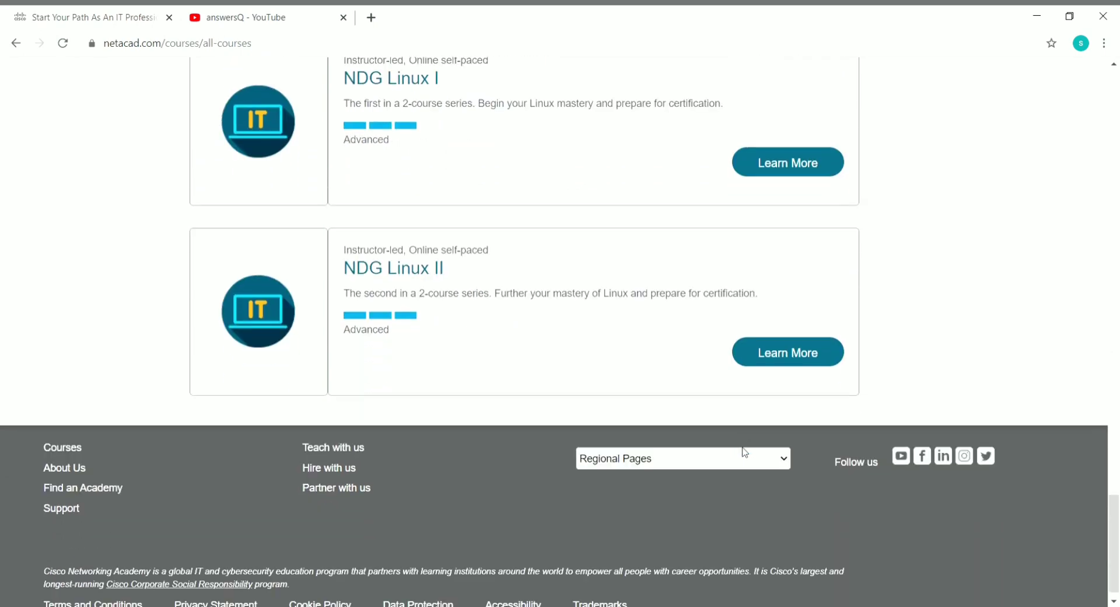
scroll(742, 453, "up", 3)
scroll(744, 452, "up", 15)
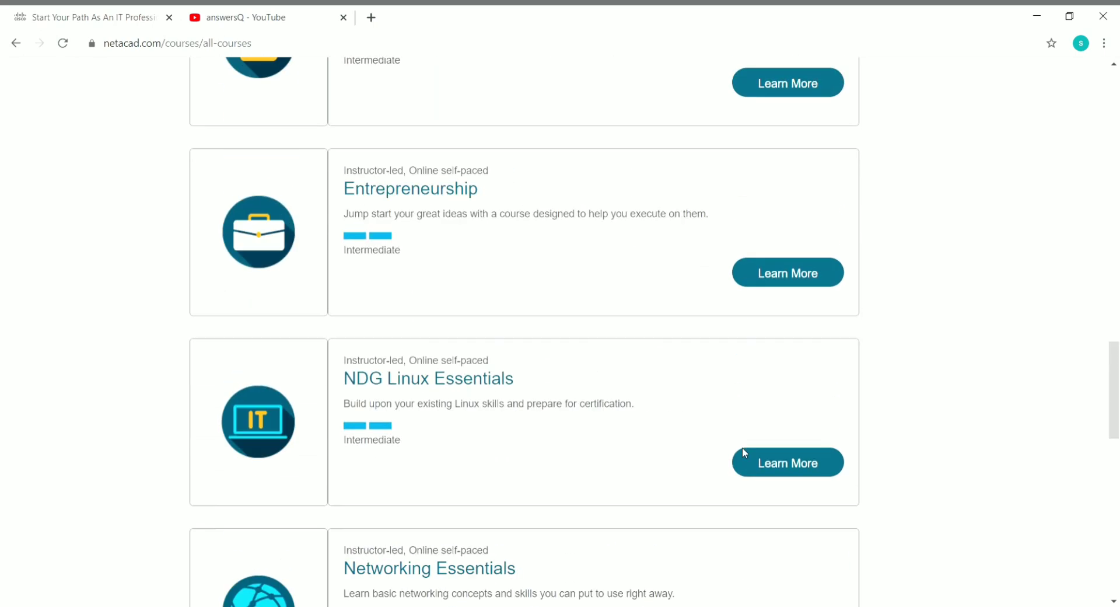
scroll(745, 453, "up", 9)
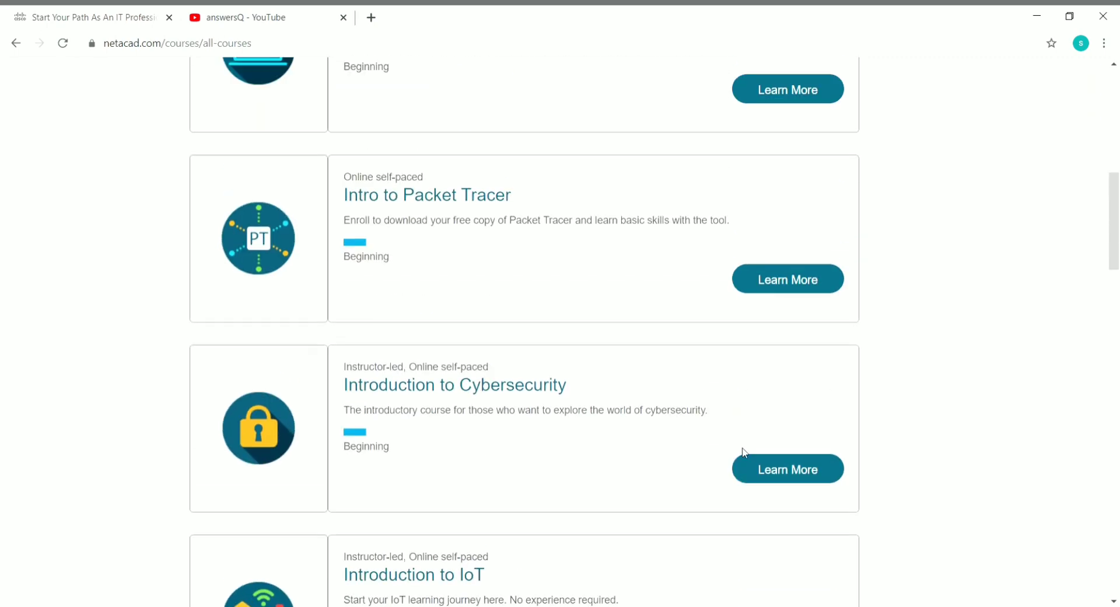
scroll(745, 453, "up", 1)
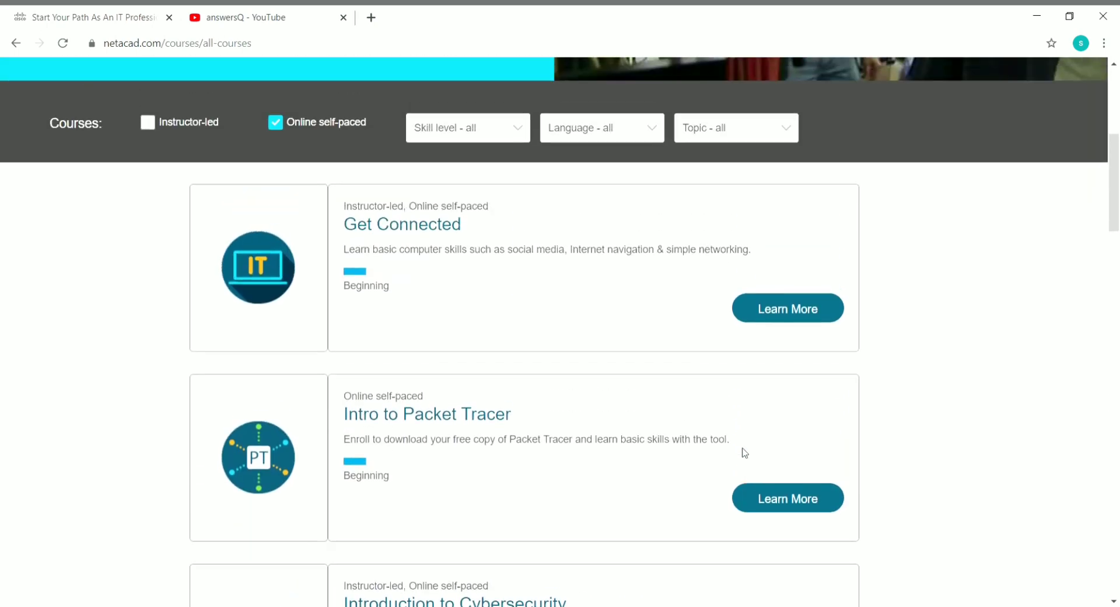
scroll(744, 453, "up", 3)
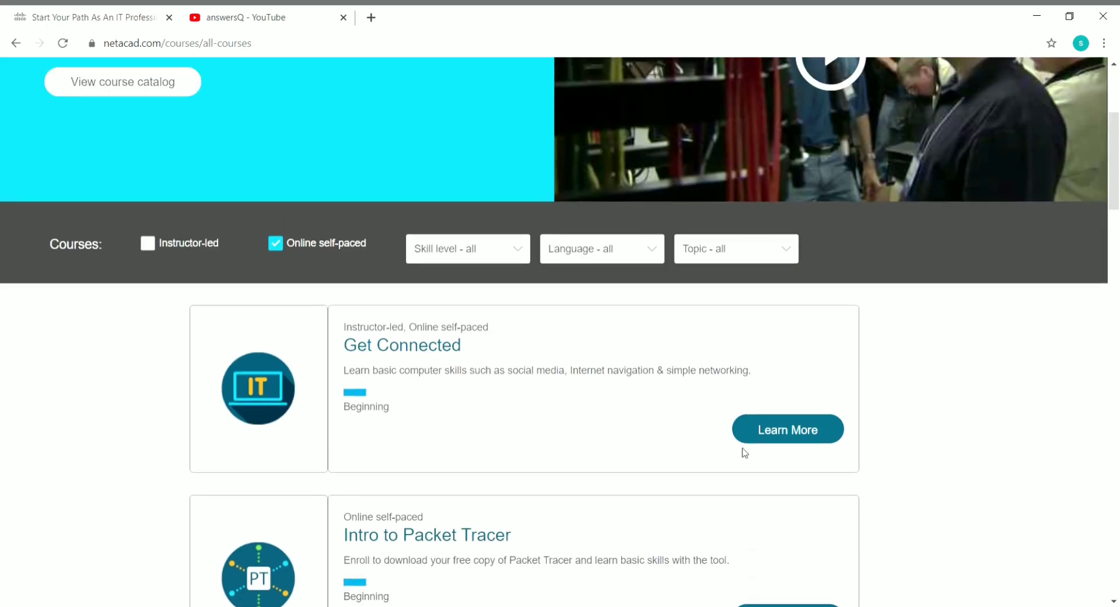
scroll(744, 453, "up", 1)
scroll(744, 453, "down", 3)
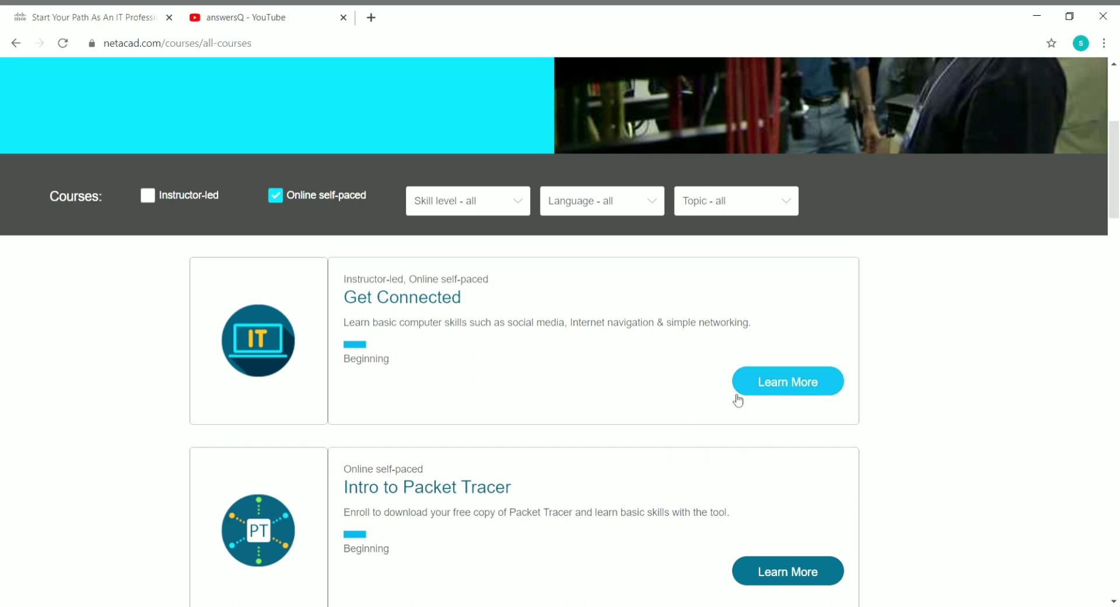
scroll(742, 408, "down", 2)
scroll(762, 420, "up", 2)
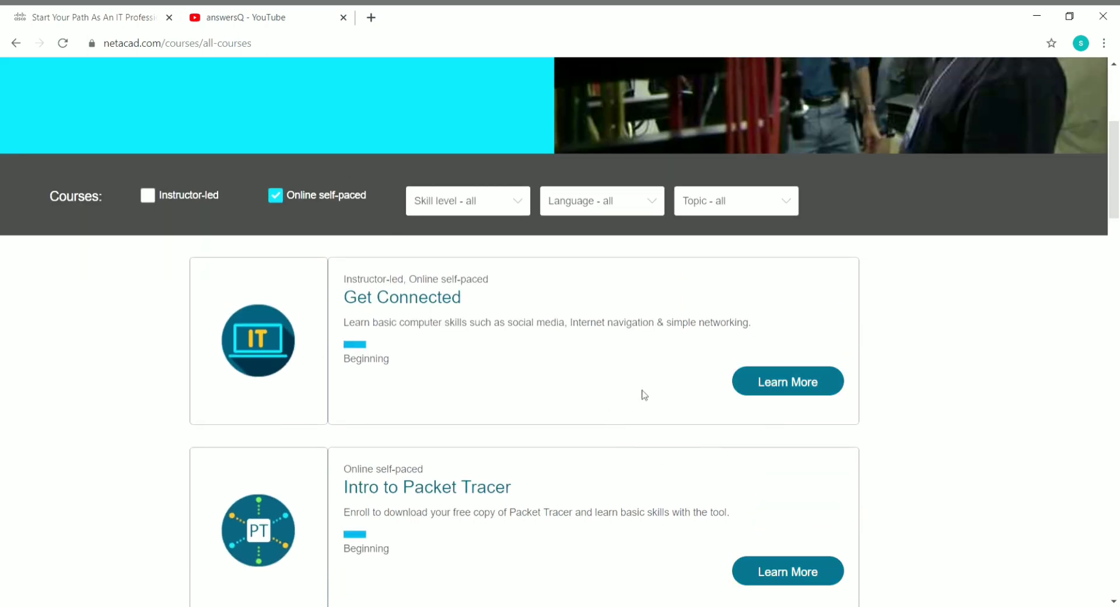
scroll(647, 464, "down", 1)
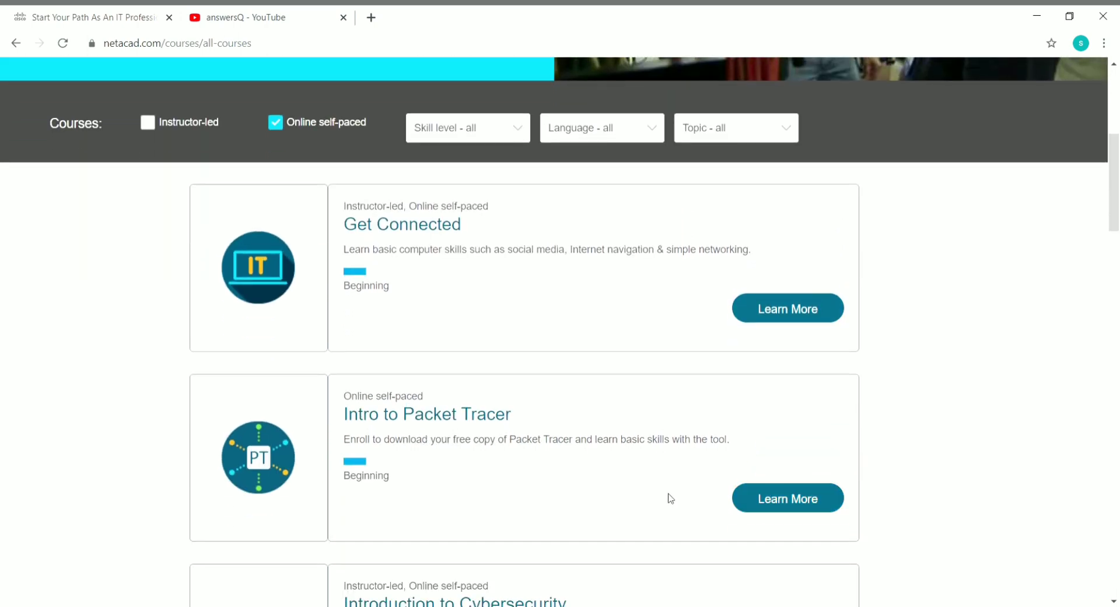
scroll(671, 498, "down", 1)
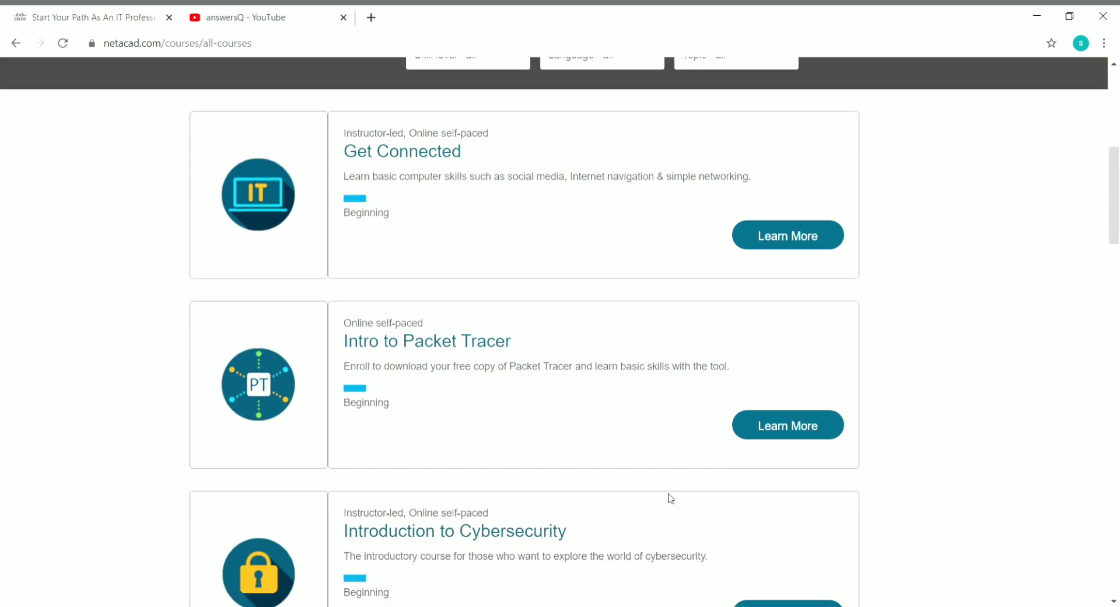
scroll(671, 498, "up", 2)
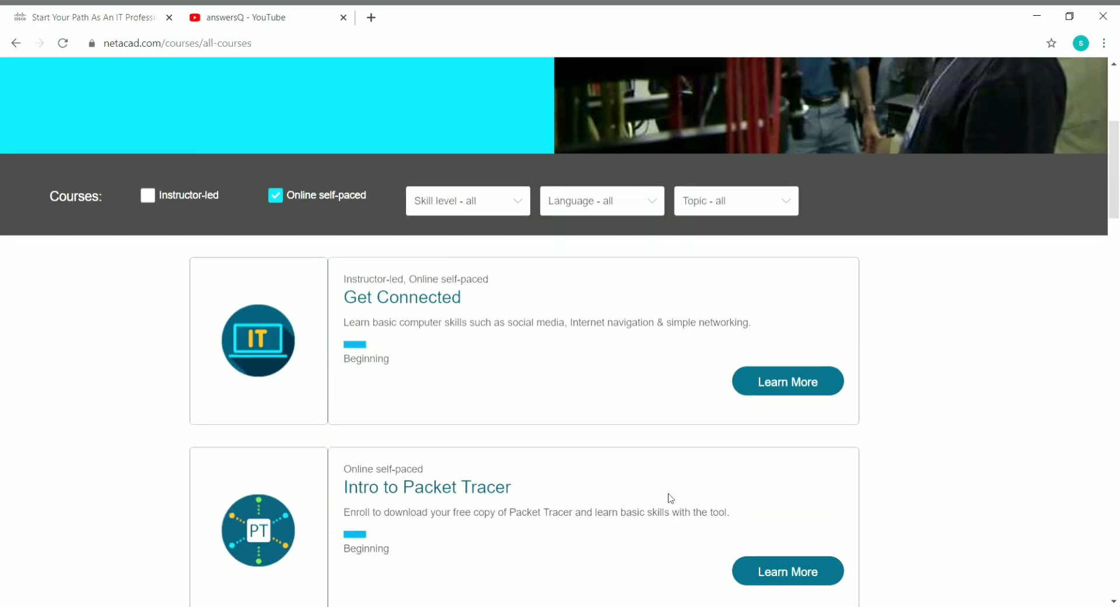
- Open Get Connected's Learn More page in a new tab and check its 30-hour, free listing
middle_click(781, 390)
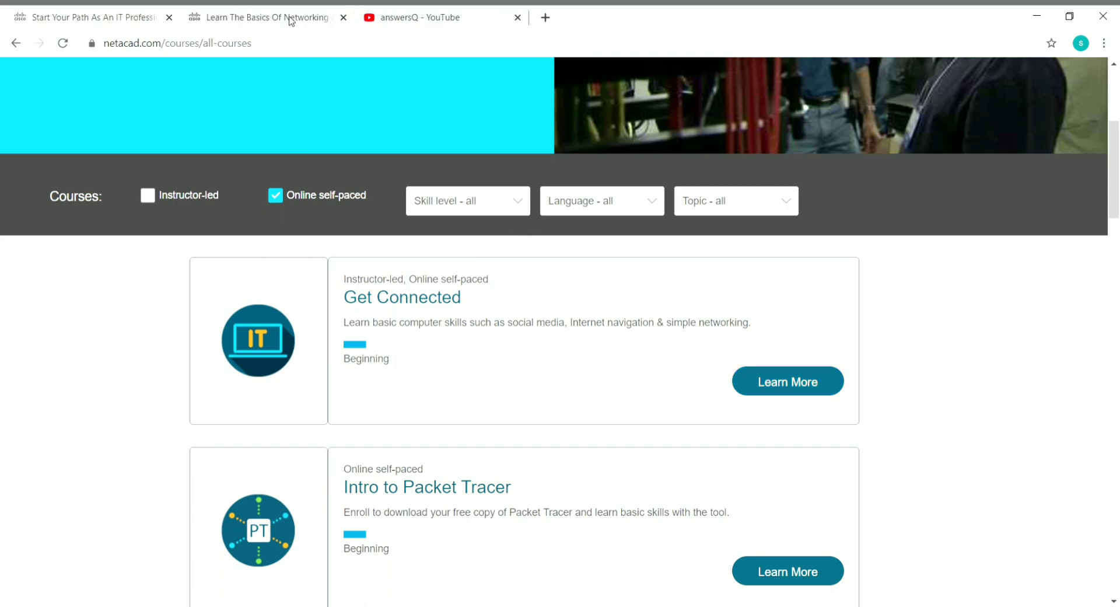
left_click(290, 19)
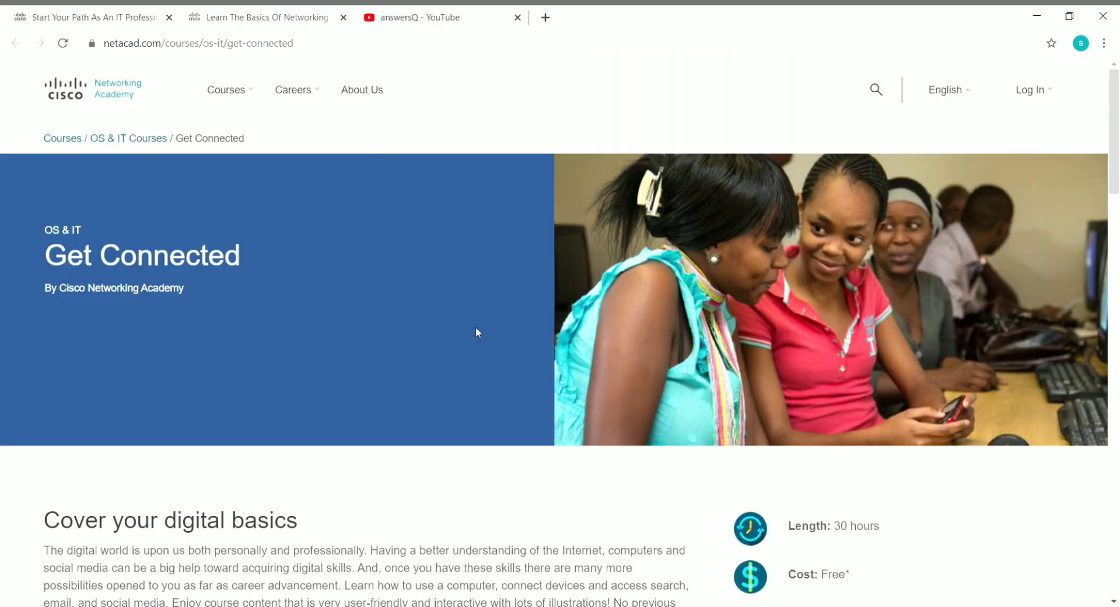
scroll(477, 332, "down", 3)
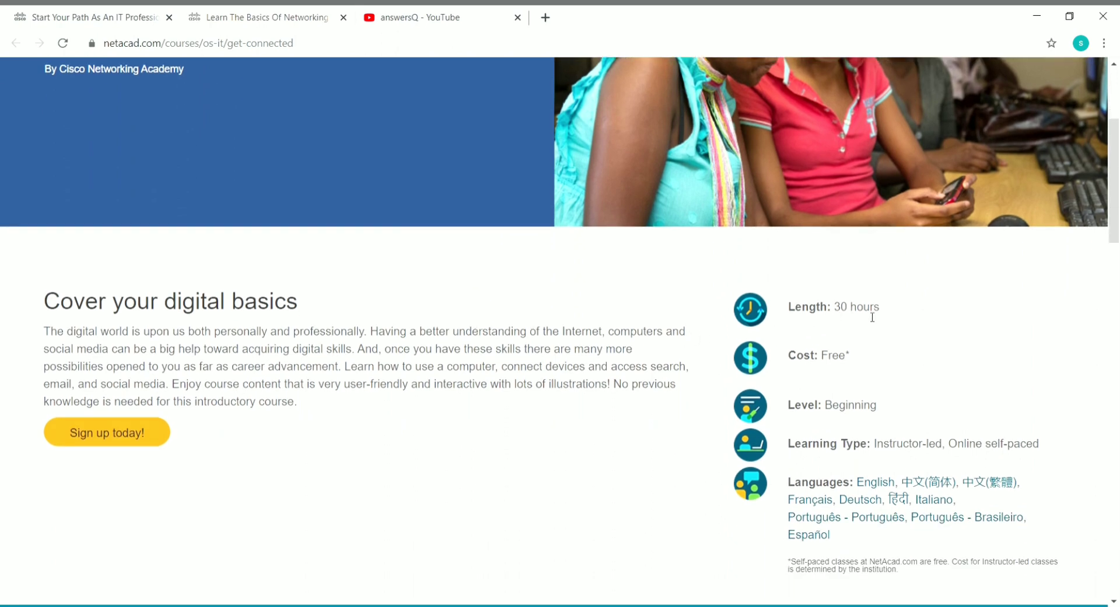
double_click(829, 359)
left_click(894, 357)
scroll(840, 431, "down", 1)
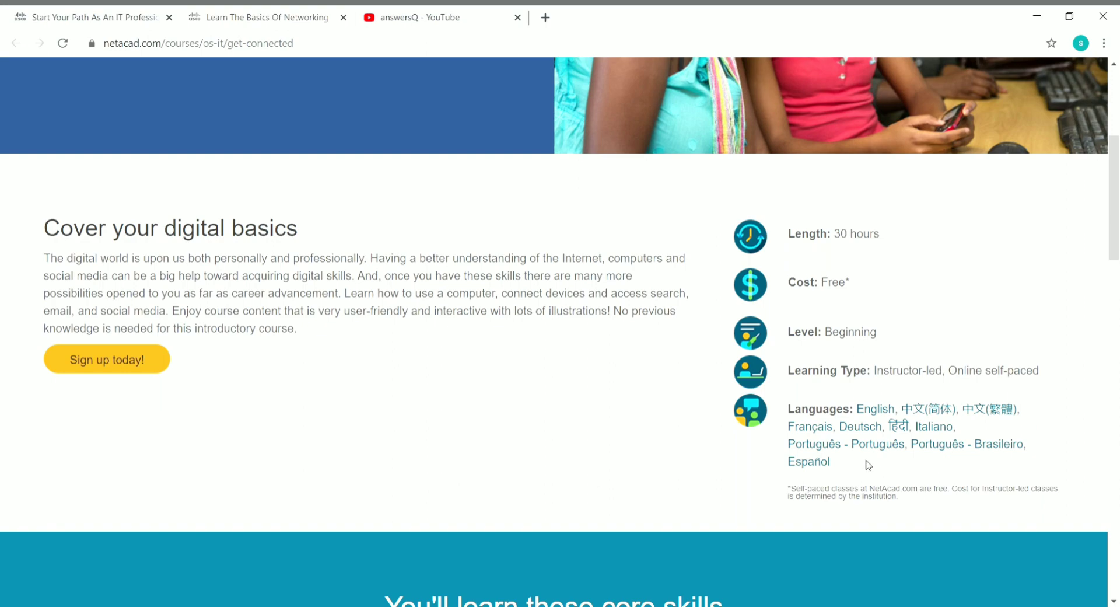
- Review the course page's core skills and Certificate of completion section
scroll(868, 465, "down", 13)
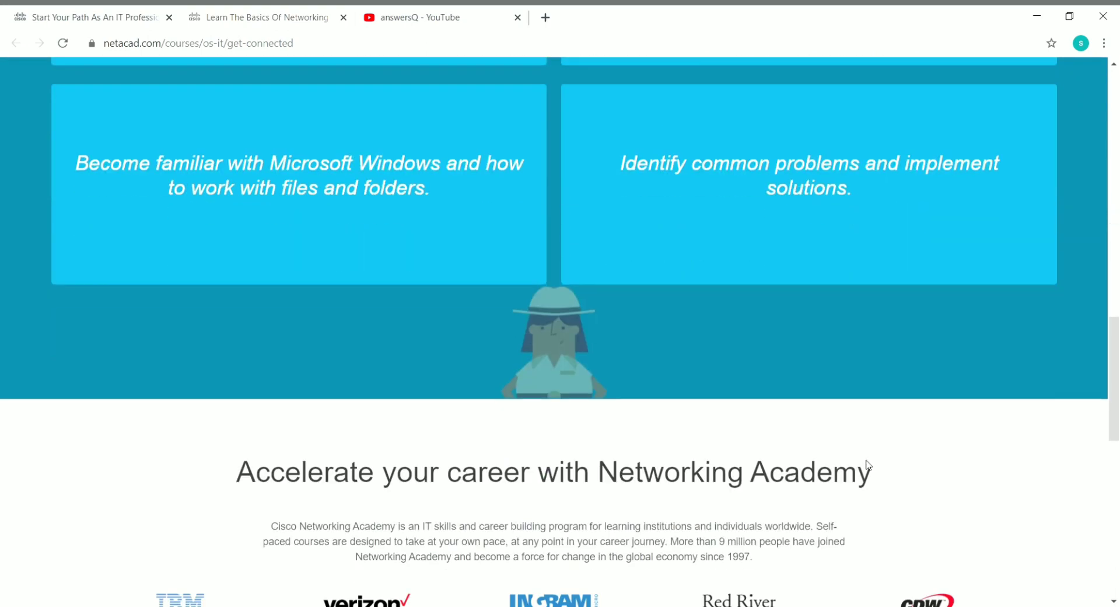
scroll(867, 465, "down", 10)
scroll(868, 465, "up", 1)
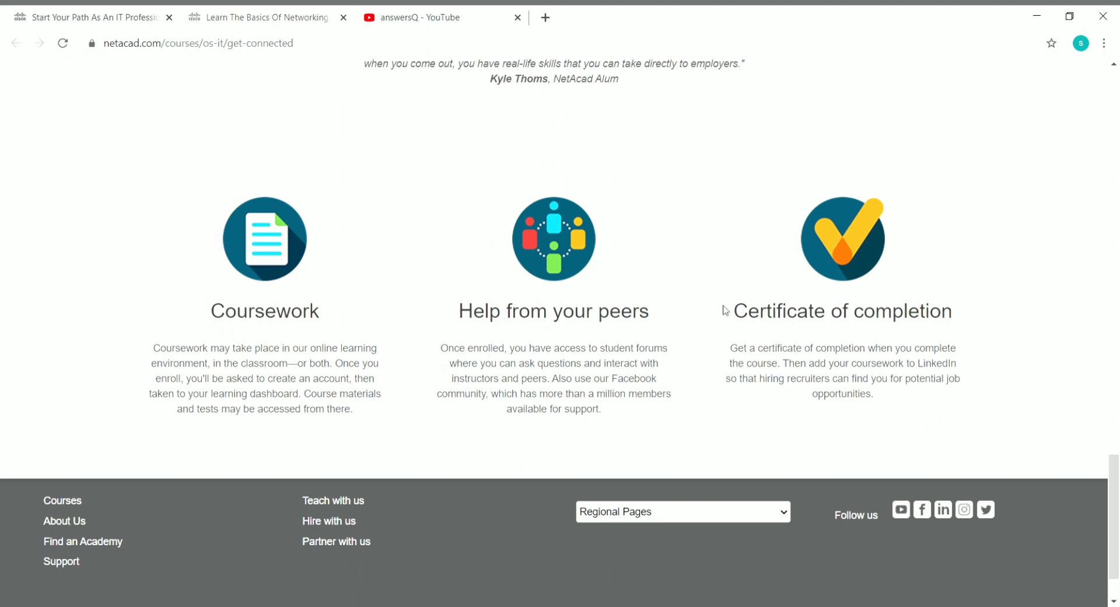
left_click_drag(732, 310, 1000, 273)
left_click(1000, 273)
scroll(700, 409, "up", 1)
scroll(576, 466, "up", 15)
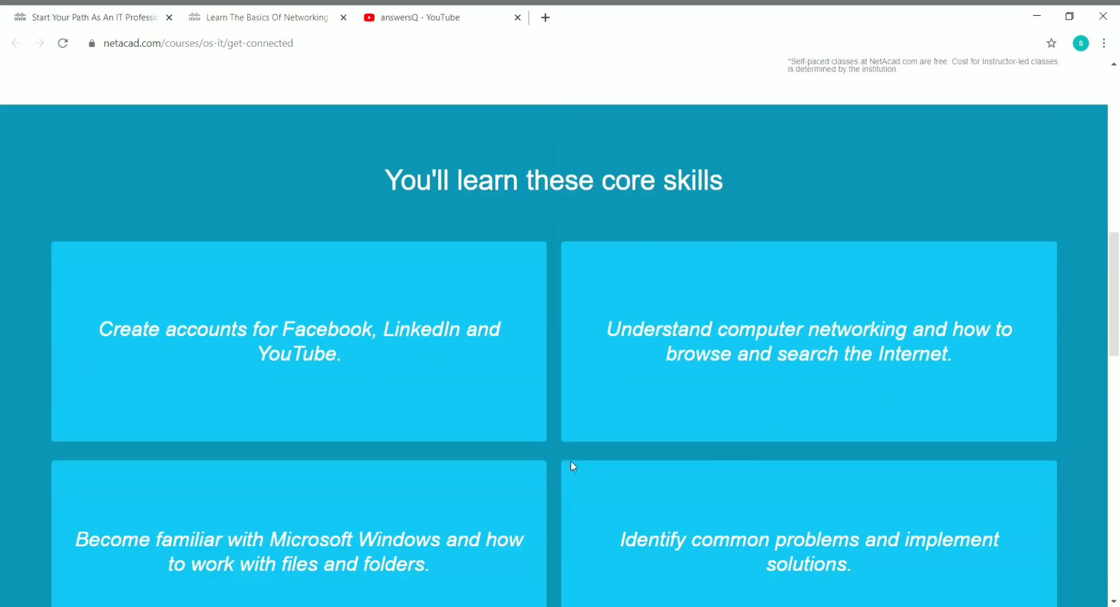
scroll(573, 465, "down", 3)
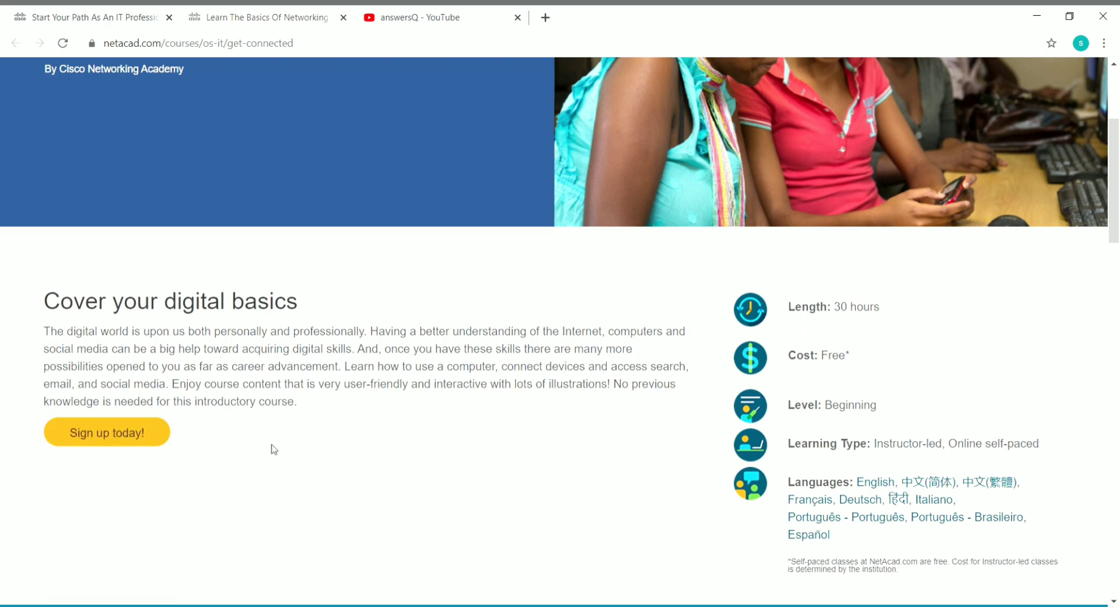
scroll(274, 446, "up", 2)
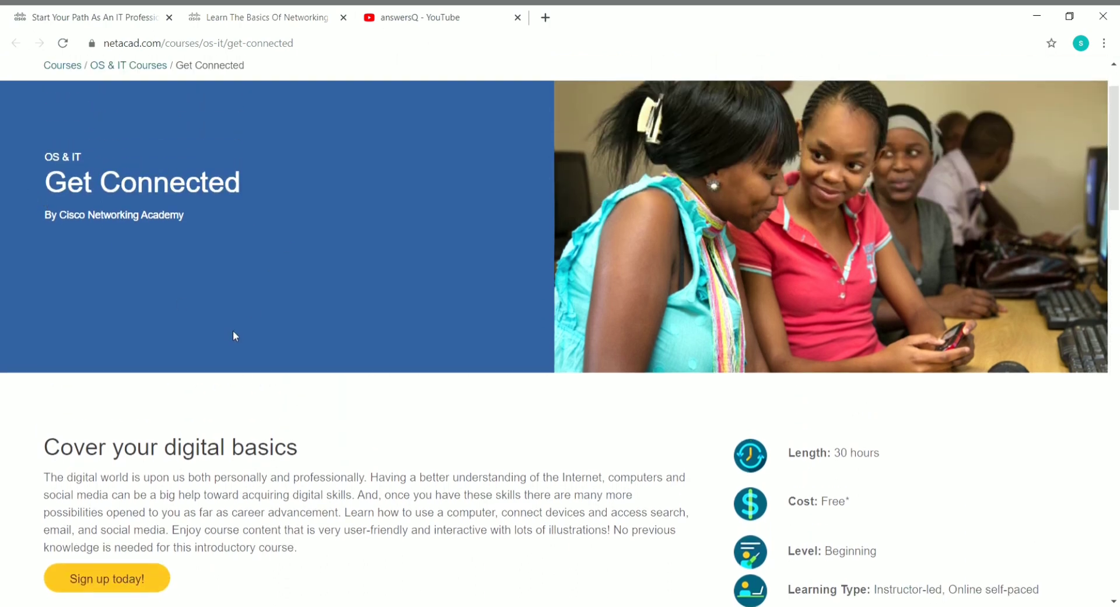
- Show Get Connected's Sign up today! language list: English, Français, Portuguese and Español
scroll(233, 331, "down", 2)
mouse_move(91, 433)
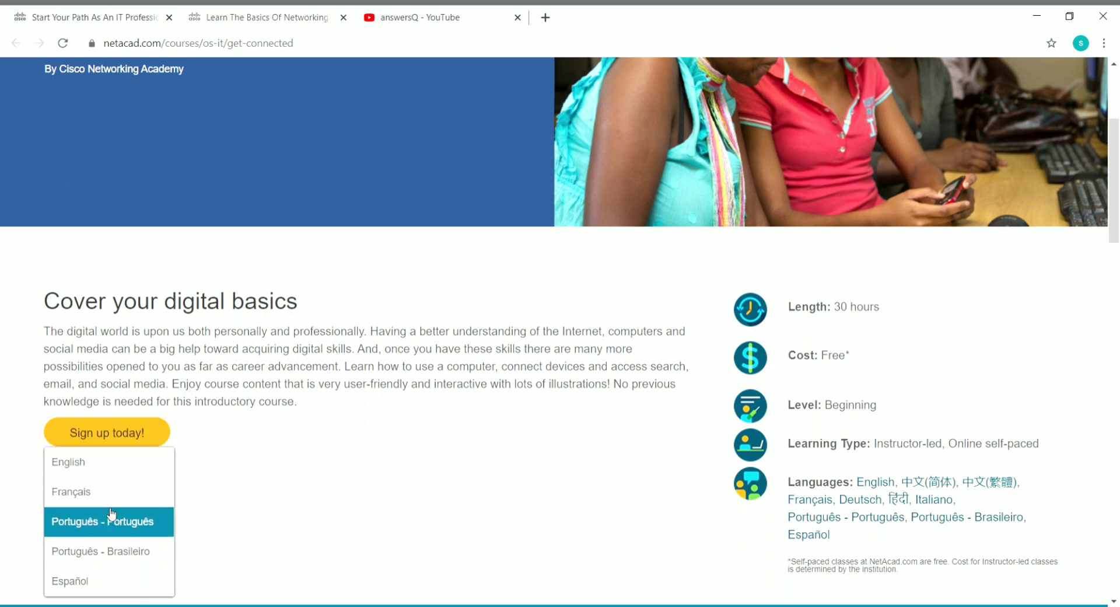
- Choose English to open the Get Connected English 1120 self-enroll page and reach the Enroll now form
left_click(143, 467)
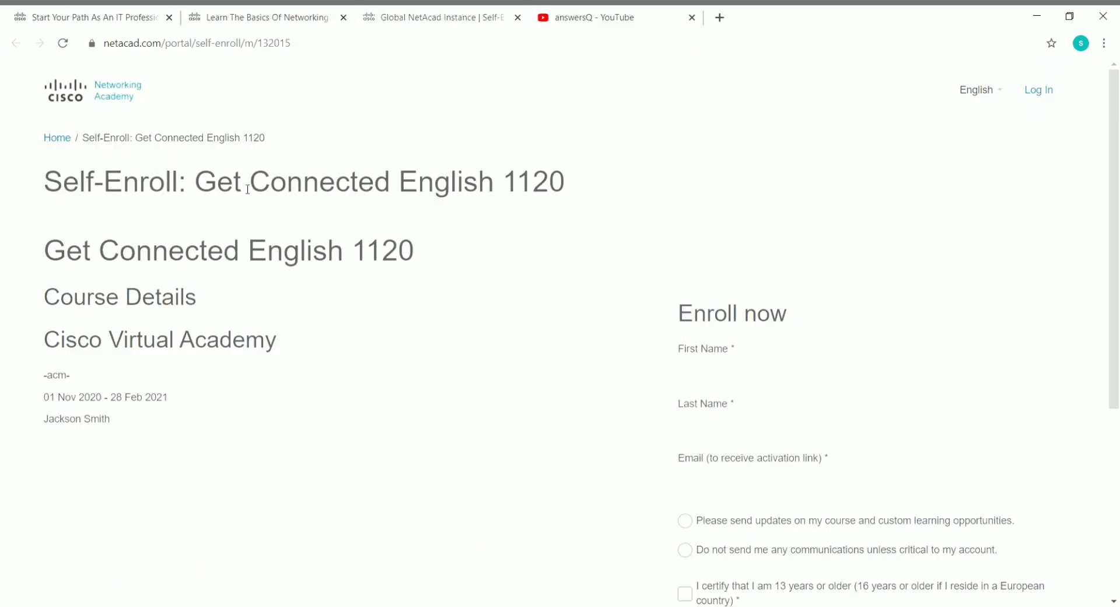
left_click_drag(406, 185, 503, 191)
left_click(481, 259)
left_click_drag(36, 343, 288, 348)
left_click(313, 332)
scroll(319, 425, "down", 3)
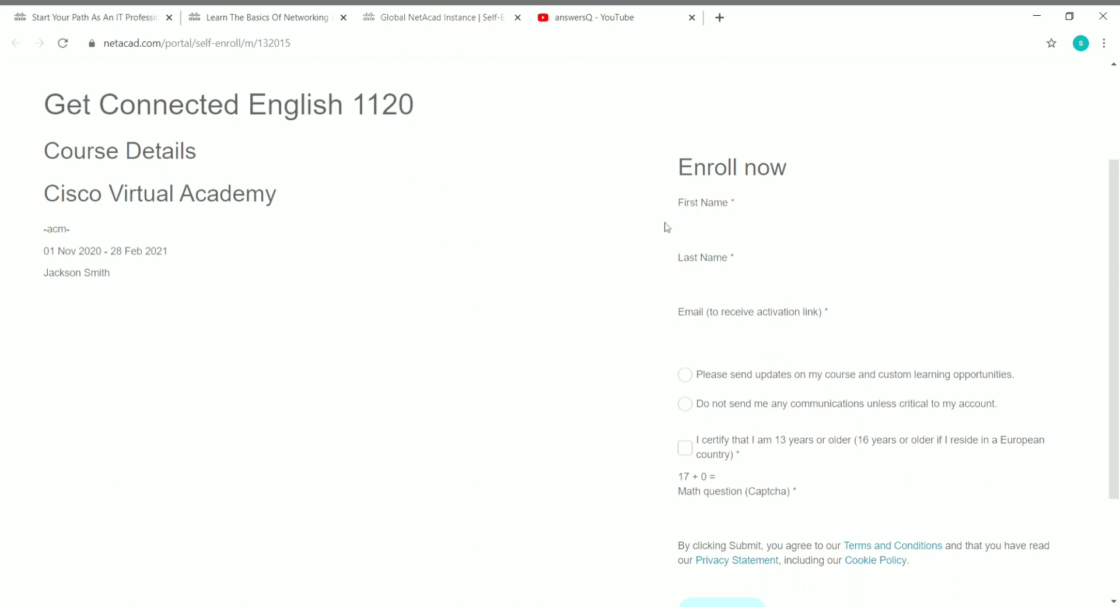
scroll(633, 276, "down", 2)
- Enter name and email, opt into updates, confirm age, answer captcha 17, and submit
left_click(689, 277)
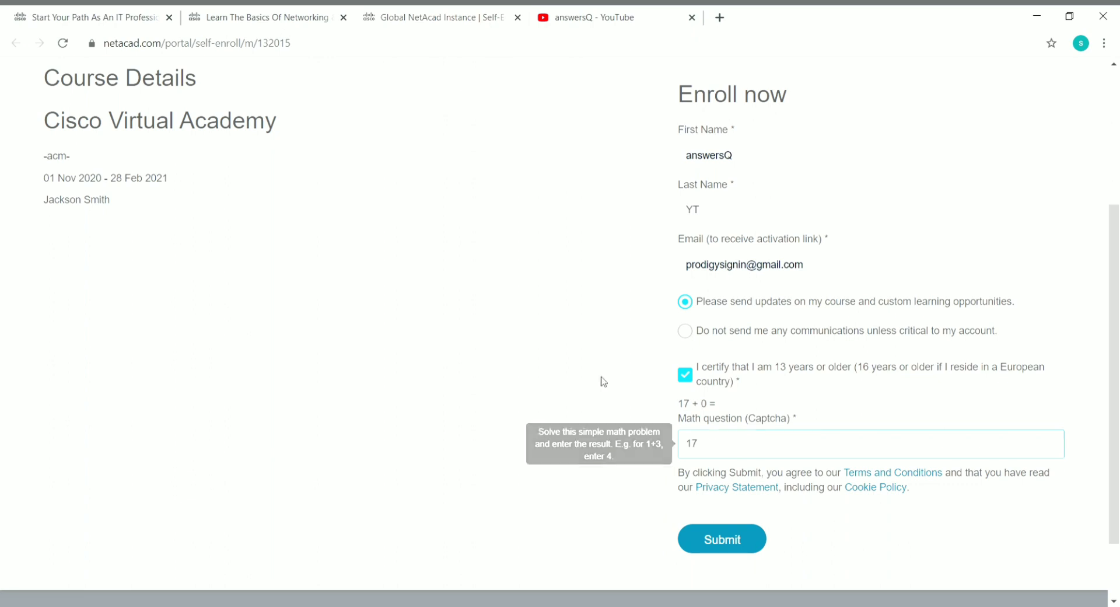
left_click(758, 546)
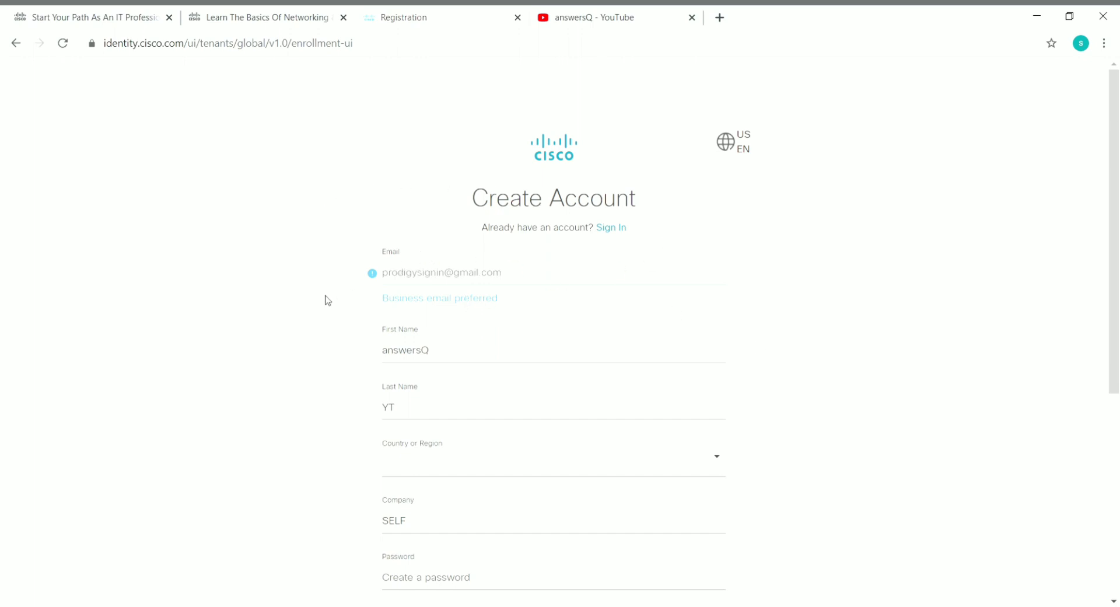
- Register the Cisco account with country India, a confirmed password and email updates set to Yes
scroll(357, 219, "down", 2)
scroll(463, 285, "down", 1)
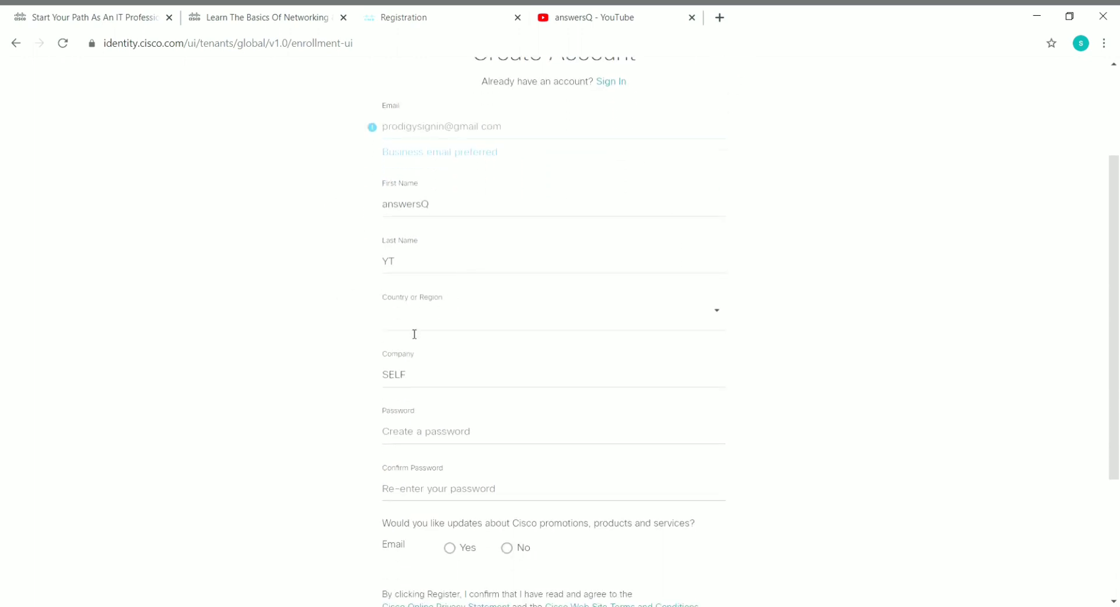
scroll(488, 333, "down", 2)
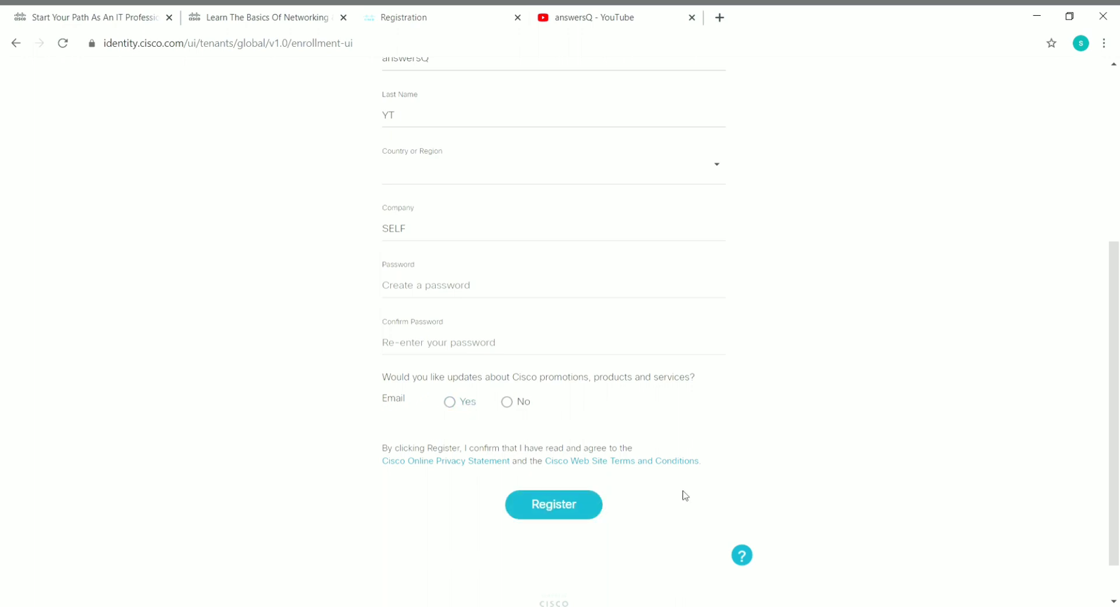
scroll(685, 495, "up", 3)
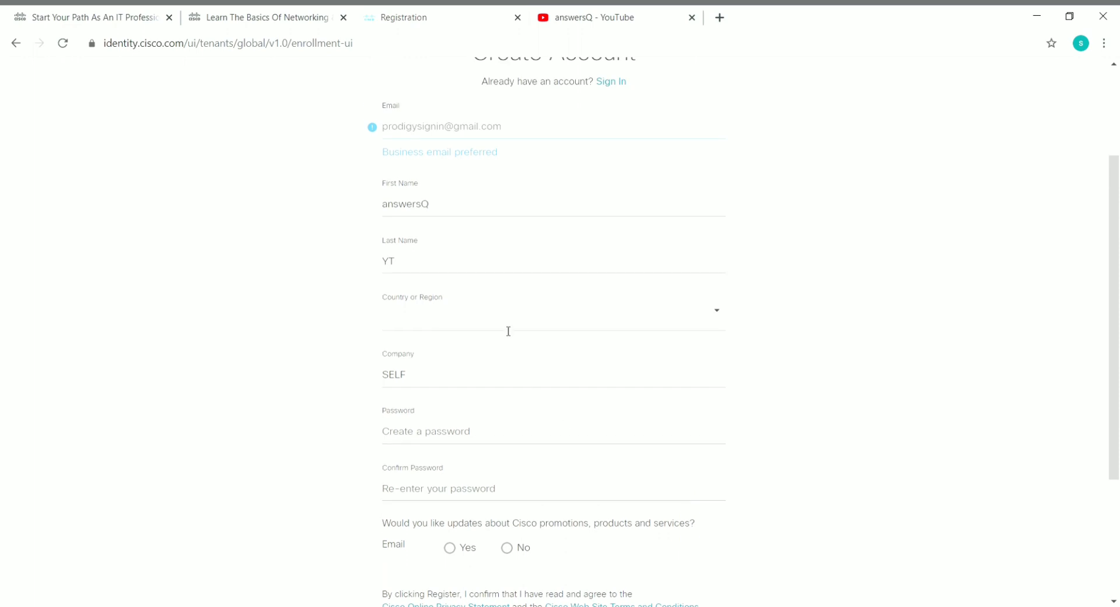
scroll(508, 331, "down", 2)
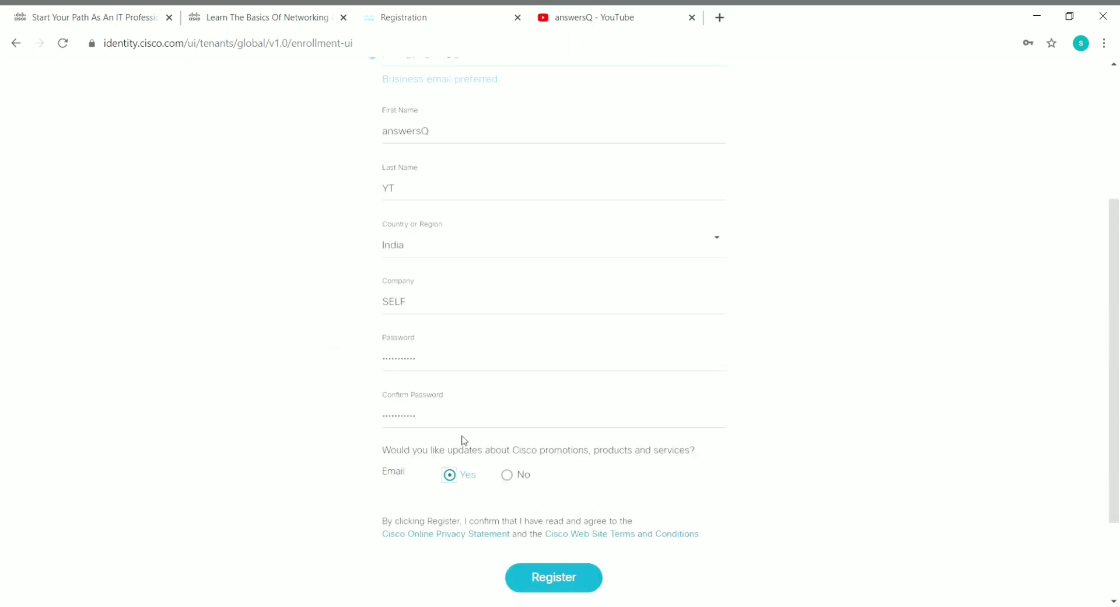
scroll(550, 477, "down", 2)
left_click(567, 513)
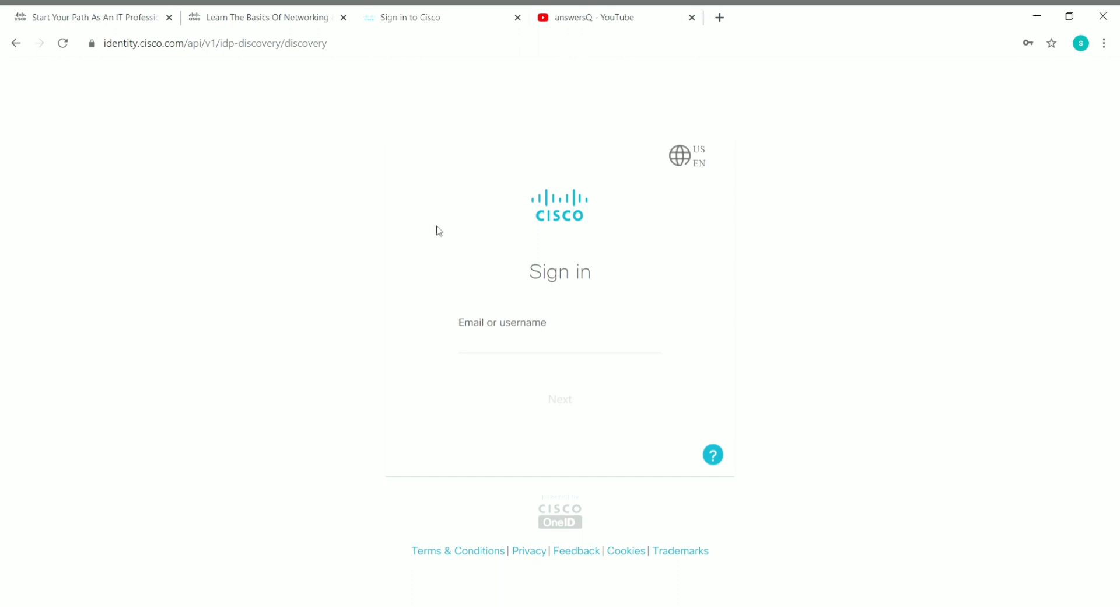
- Sign in with the autofilled account email and the saved account password
left_click(485, 349)
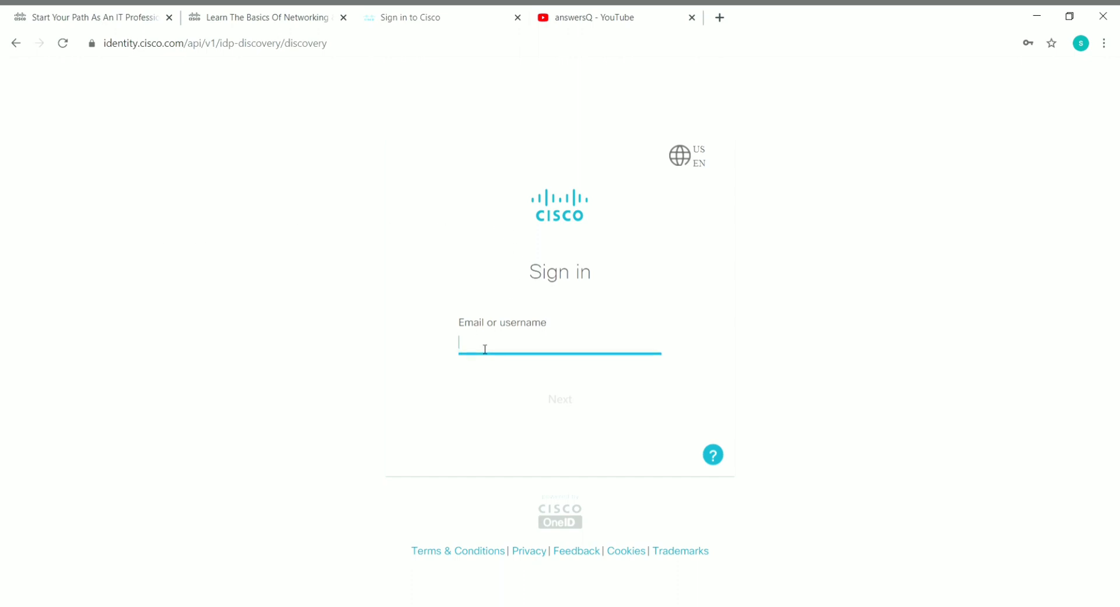
type("p")
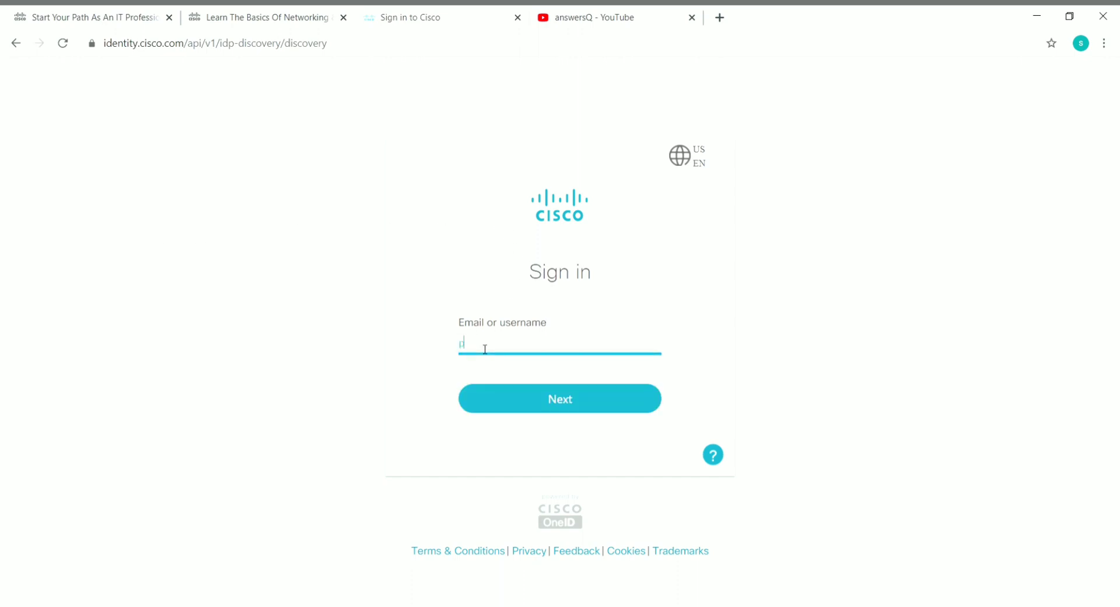
type("rodigys")
key("Down")
key("Return")
left_click(620, 403)
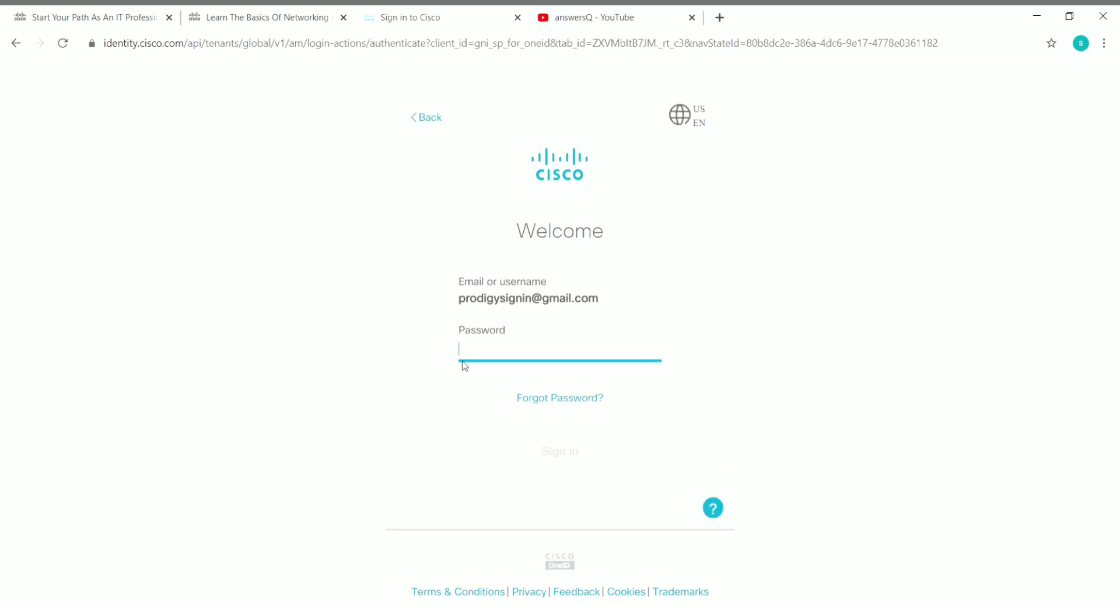
key("ctrl+v")
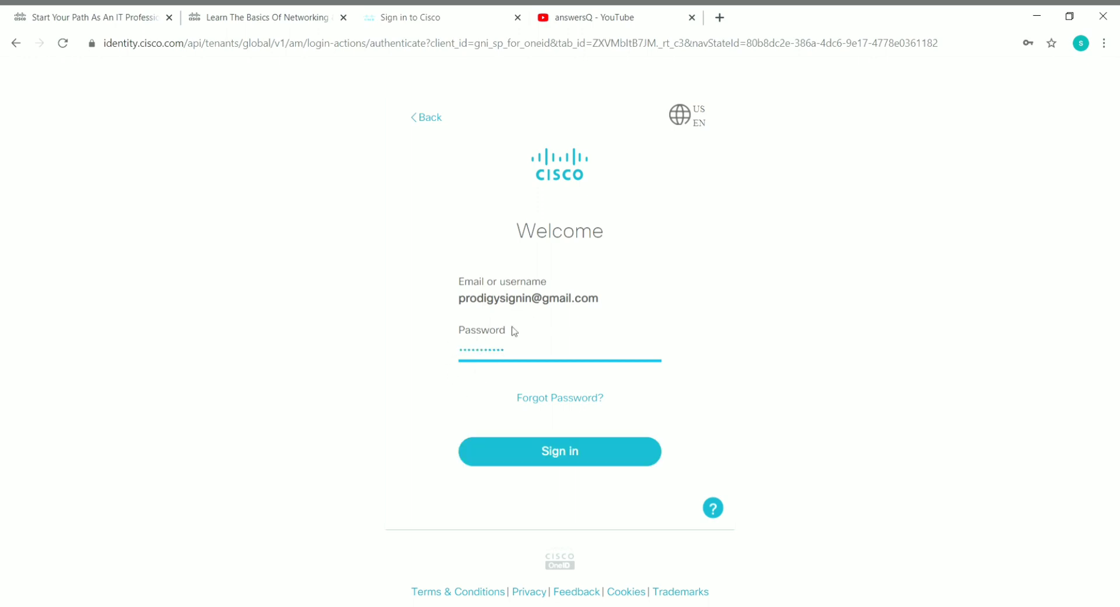
left_click(625, 461)
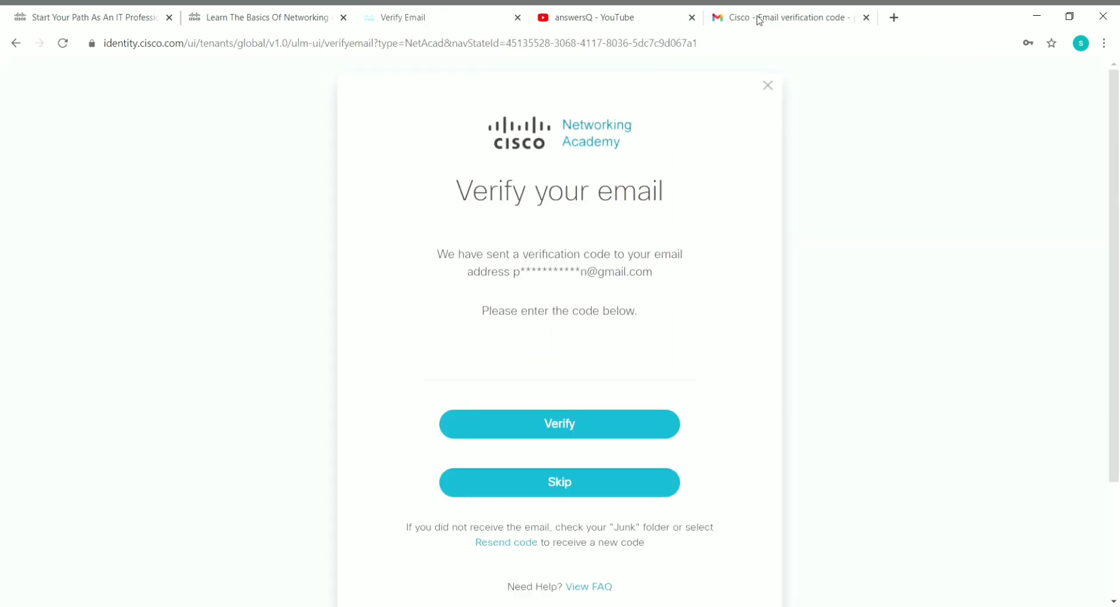
- Copy the verification code from Cisco's Gmail message into the Verify your email code field
left_click(788, 10)
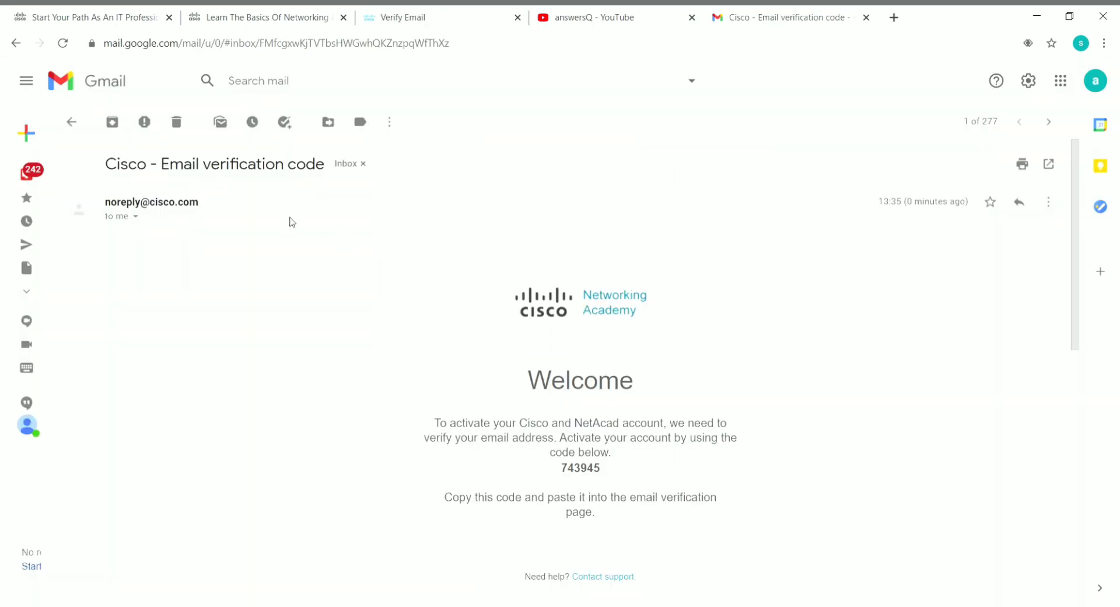
left_click_drag(562, 473, 629, 475)
key("ctrl+c")
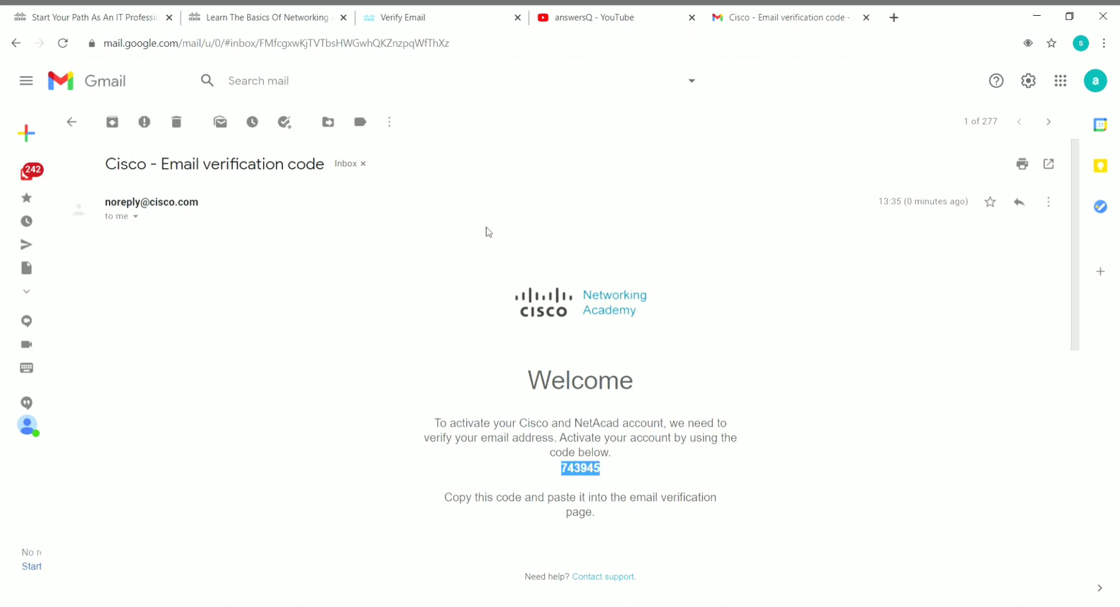
left_click(435, 13)
left_click(460, 375)
key("ctrl+v")
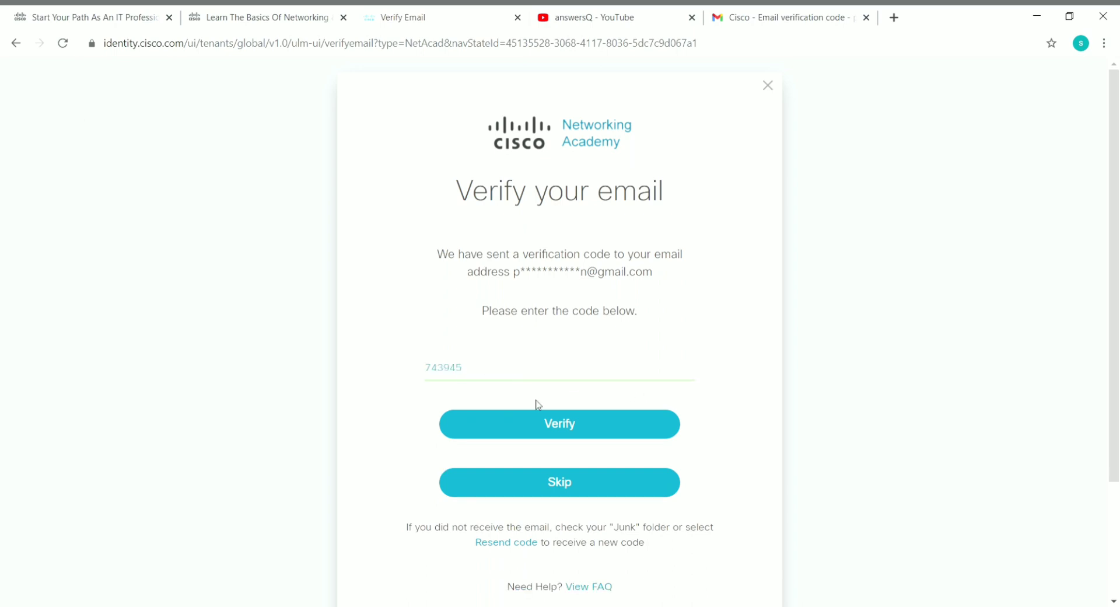
- Verify the email code and complete the profile: Prefer not to say, India, None, No
left_click(569, 421)
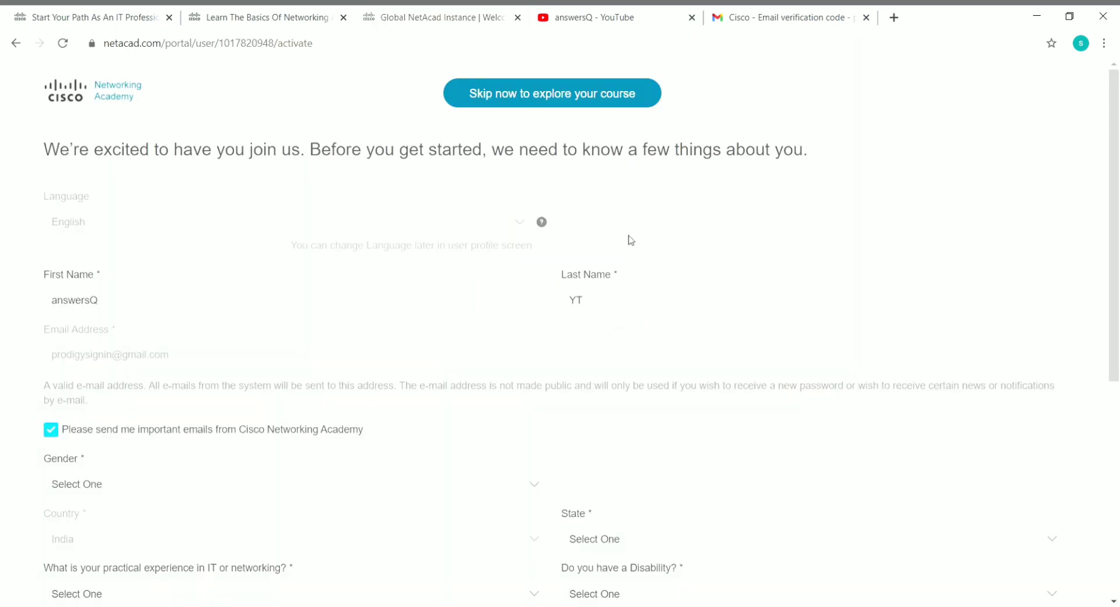
scroll(631, 240, "down", 1)
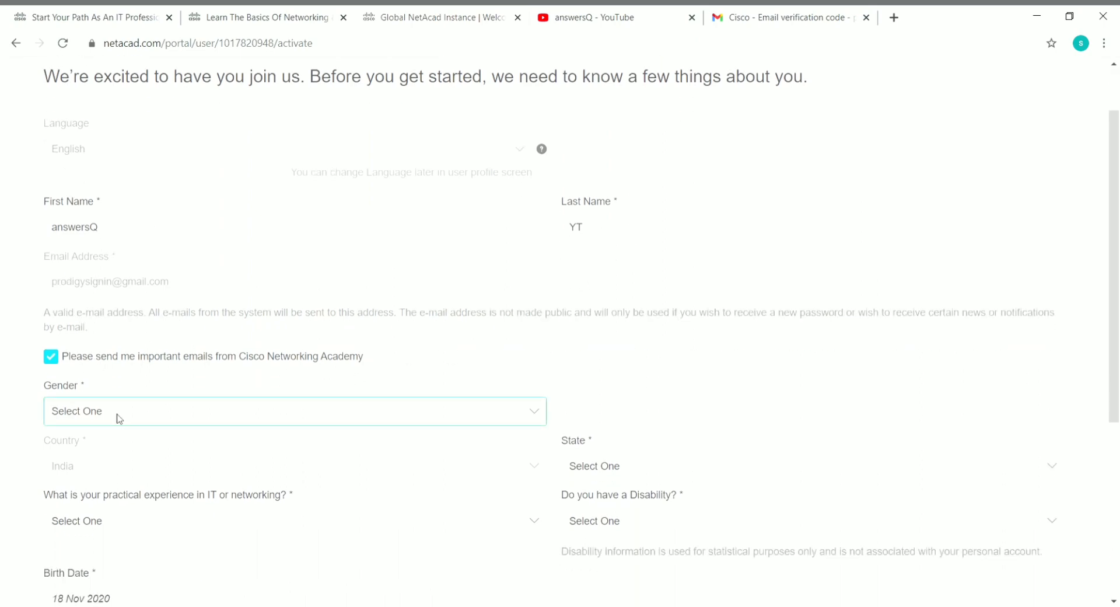
scroll(412, 367, "down", 2)
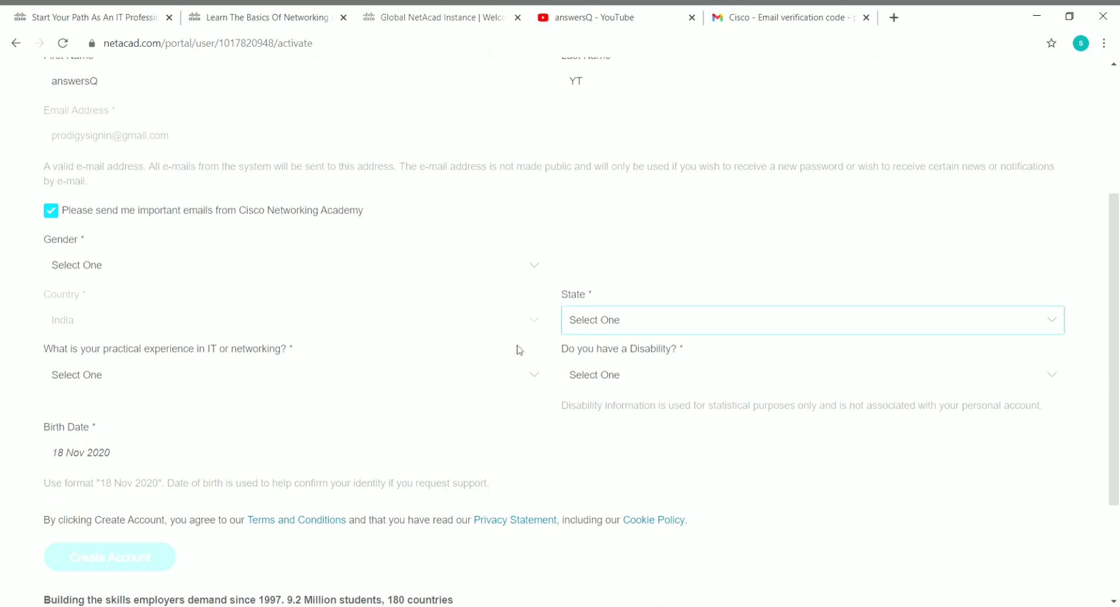
left_click(81, 452)
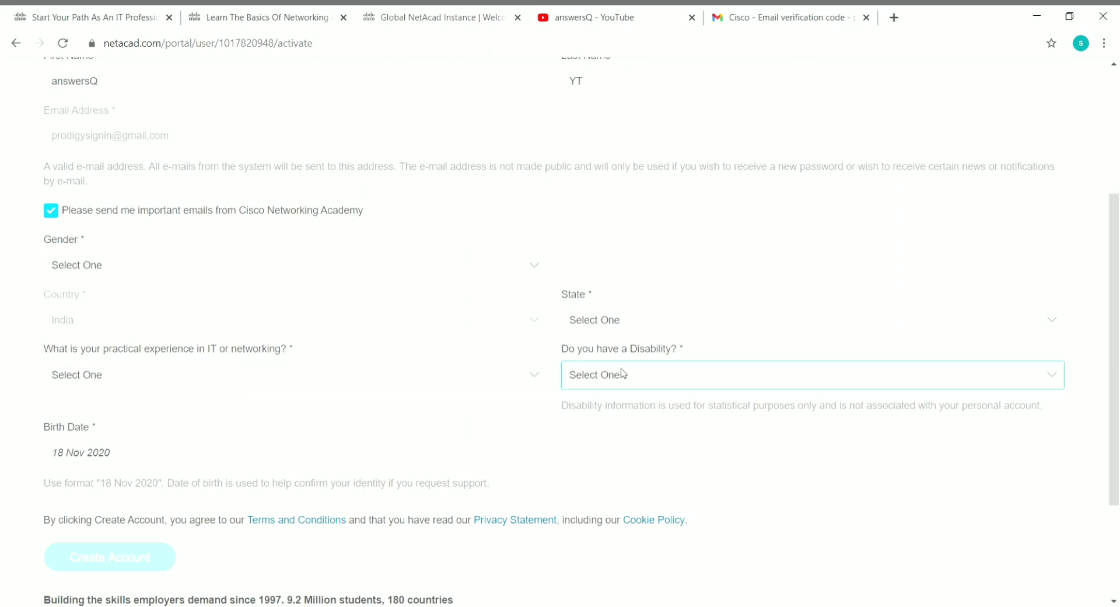
scroll(175, 444, "down", 2)
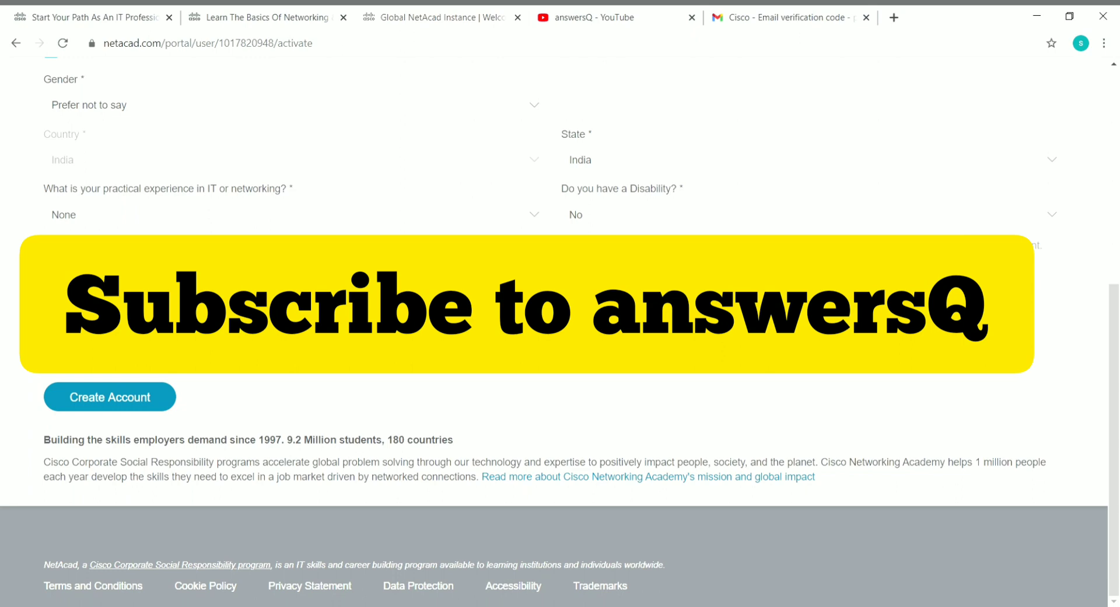
left_click(153, 405)
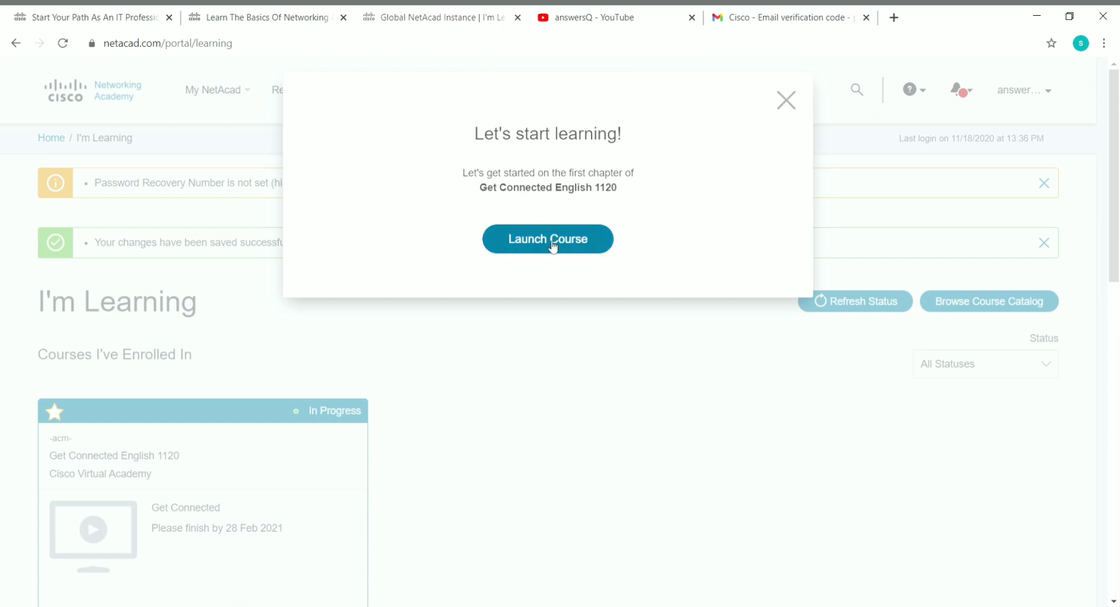
- Dismiss the Let's start learning prompt and launch the Get Connected English 1120 course
left_click(787, 101)
scroll(365, 372, "down", 3)
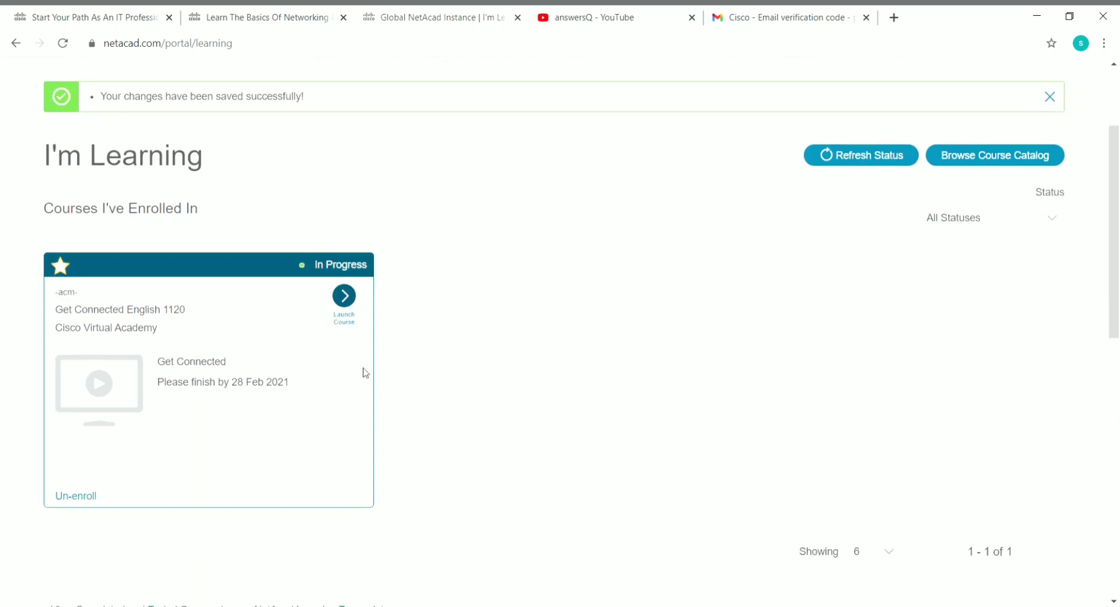
scroll(206, 262, "up", 2)
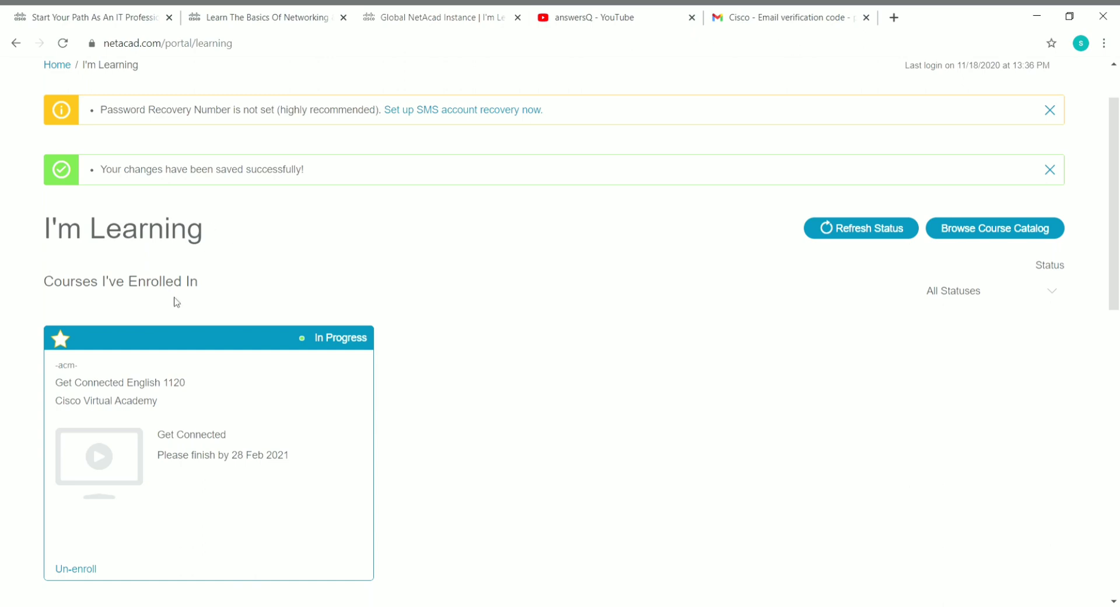
mouse_move(352, 351)
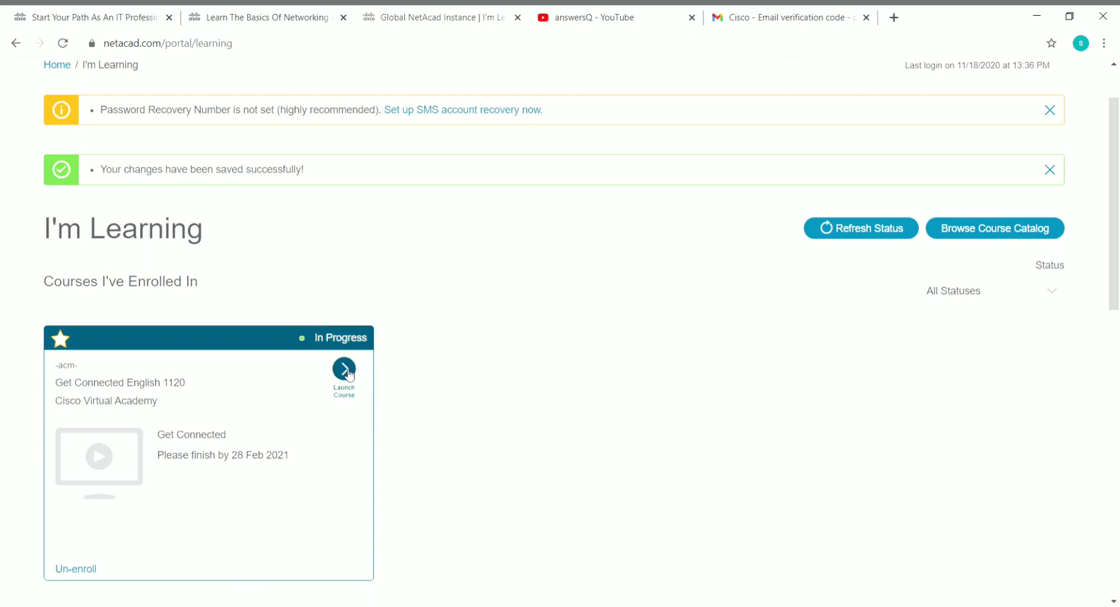
left_click(348, 373)
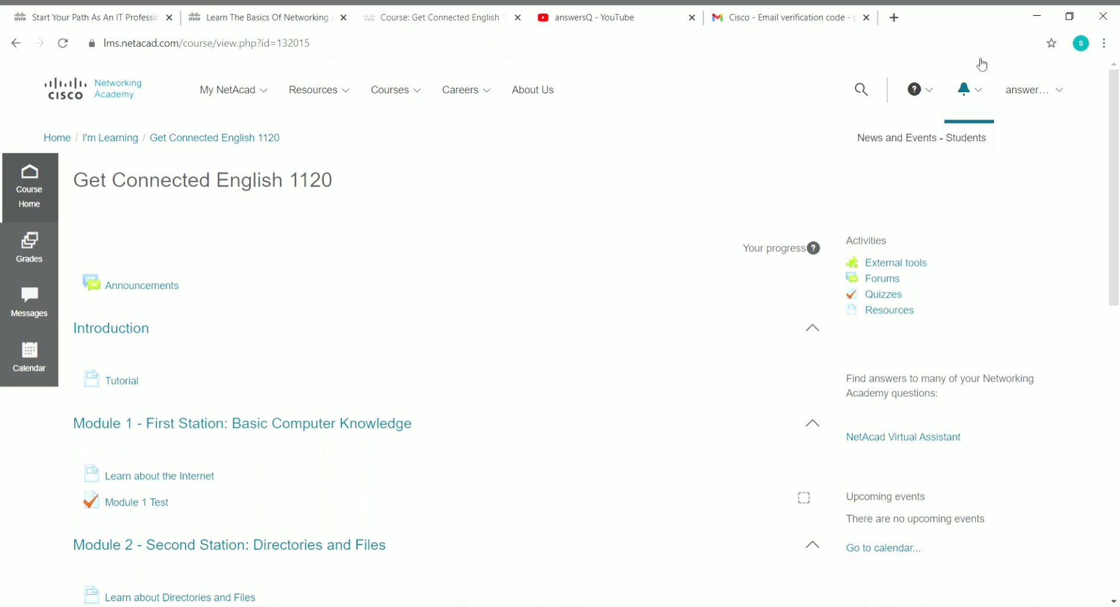
mouse_move(1040, 87)
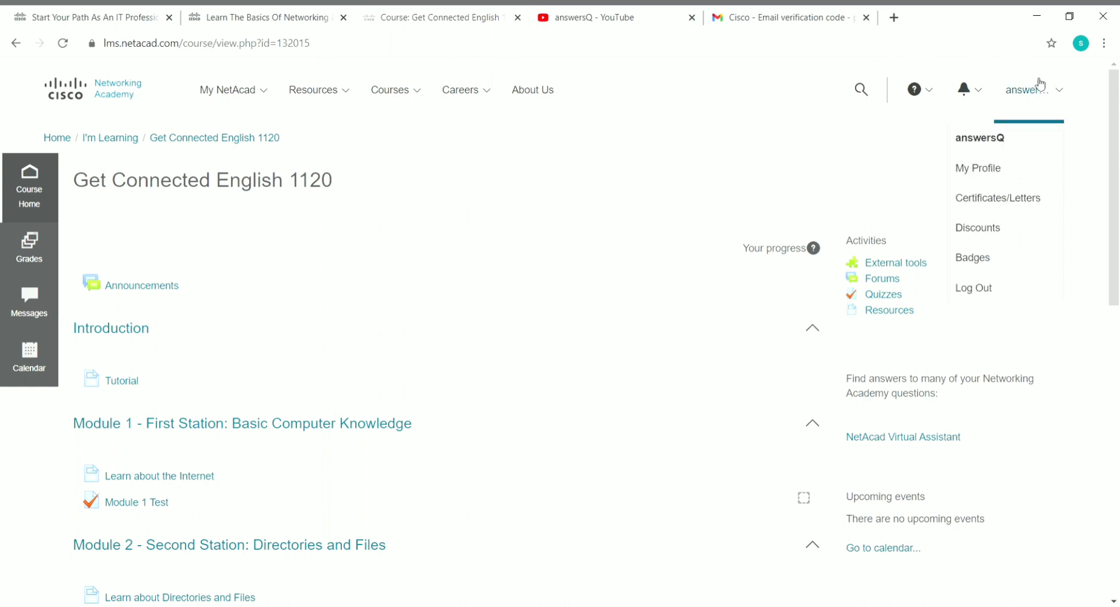
- Go to Certificates/Letters from the user name menu and check the zero certificate count
left_click(1032, 111)
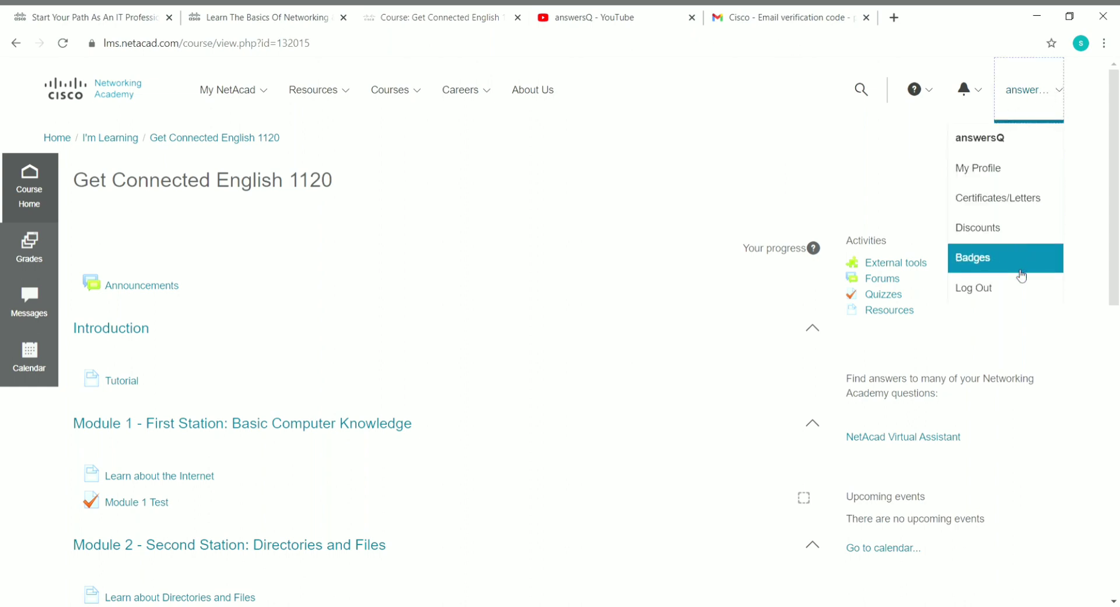
left_click(1033, 207)
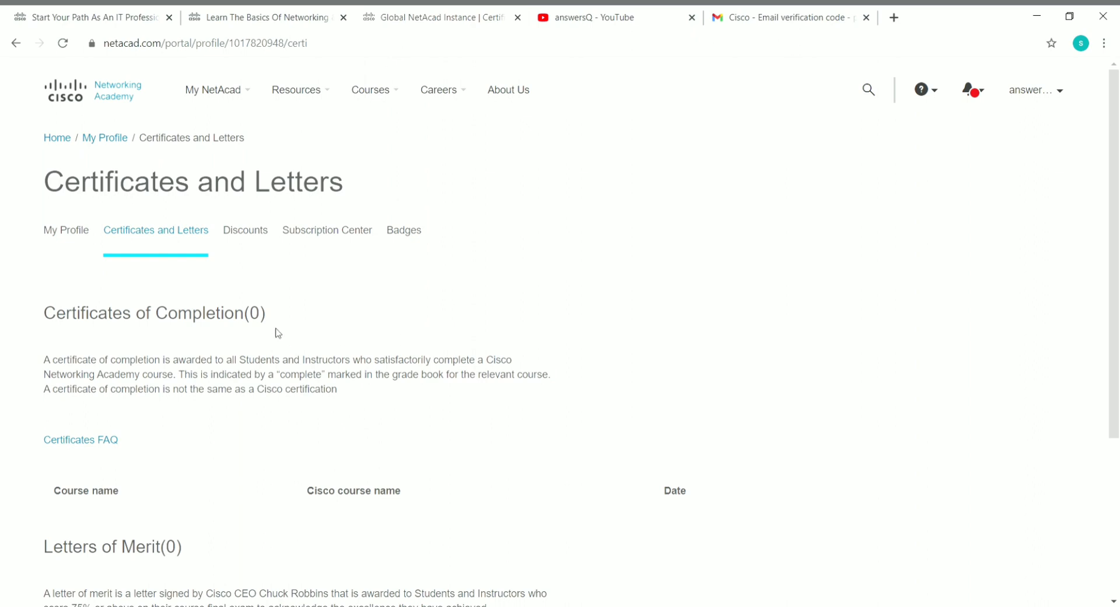
left_click_drag(251, 322, 318, 321)
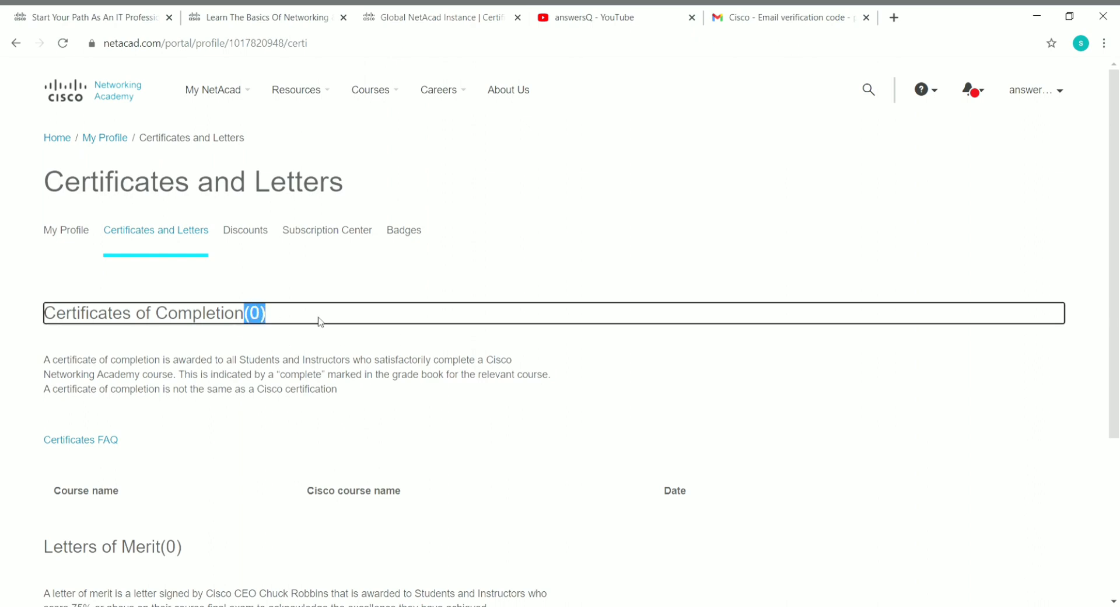
left_click(329, 345)
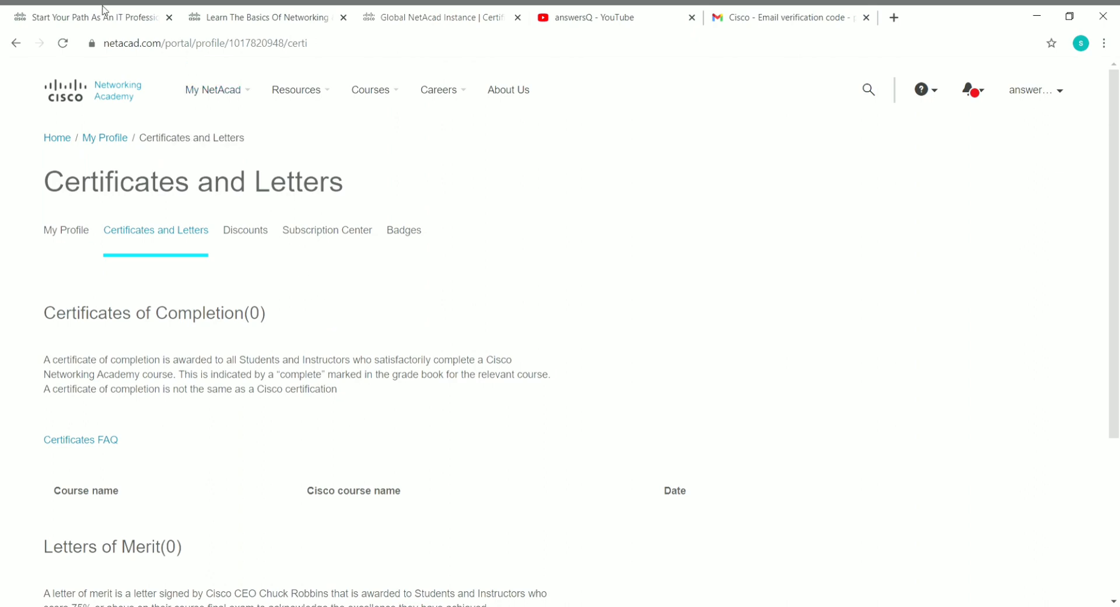
- Browse the online self-paced All Courses catalog, then move to the YouTube videos tab
left_click(106, 12)
scroll(161, 393, "up", 2)
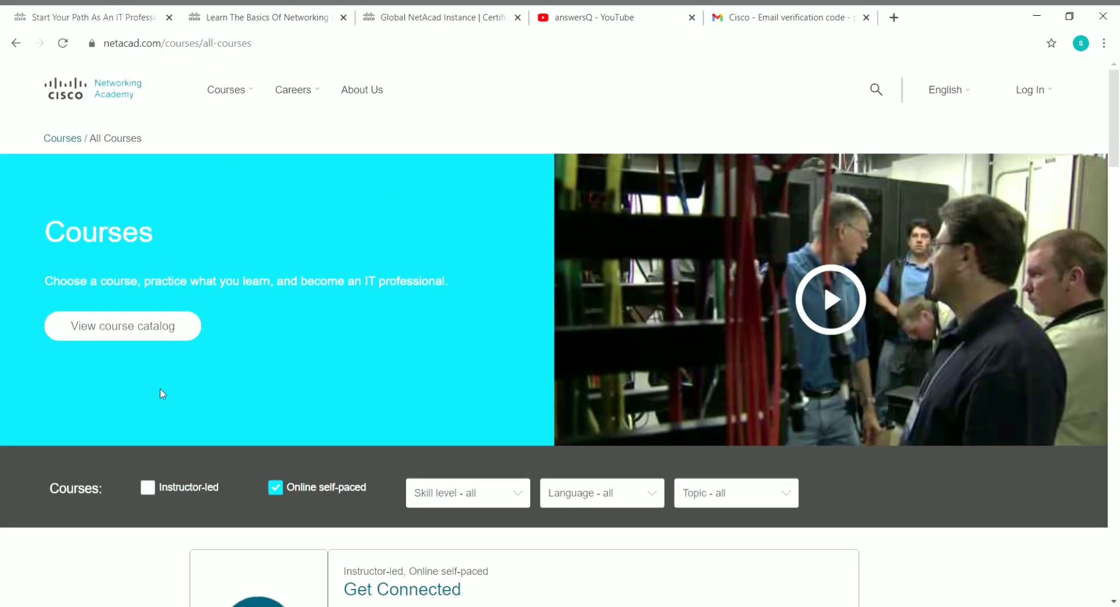
scroll(161, 392, "down", 3)
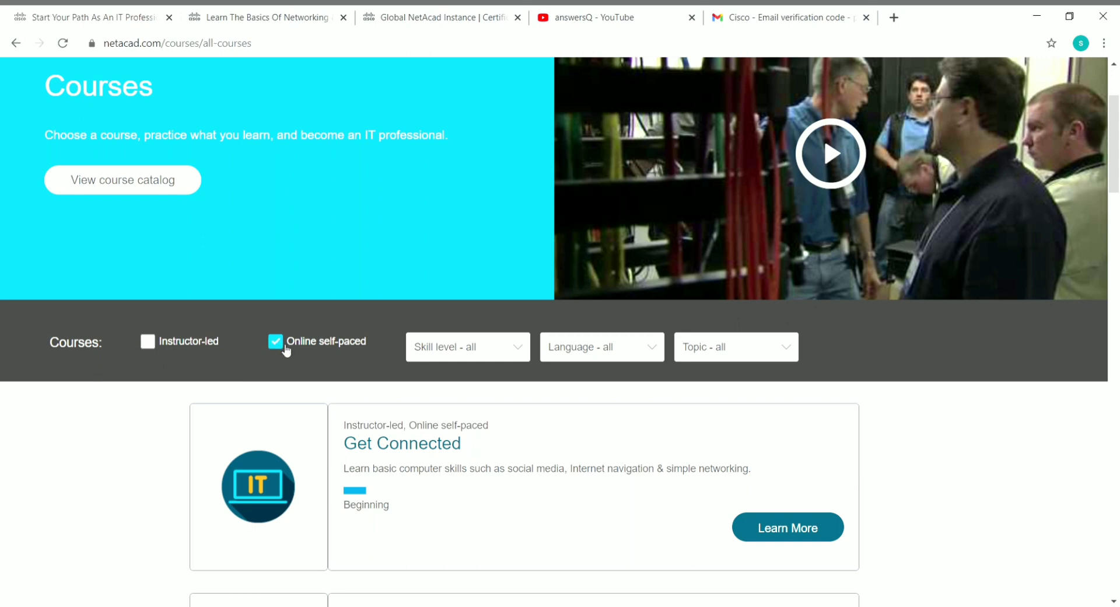
scroll(347, 375, "down", 4)
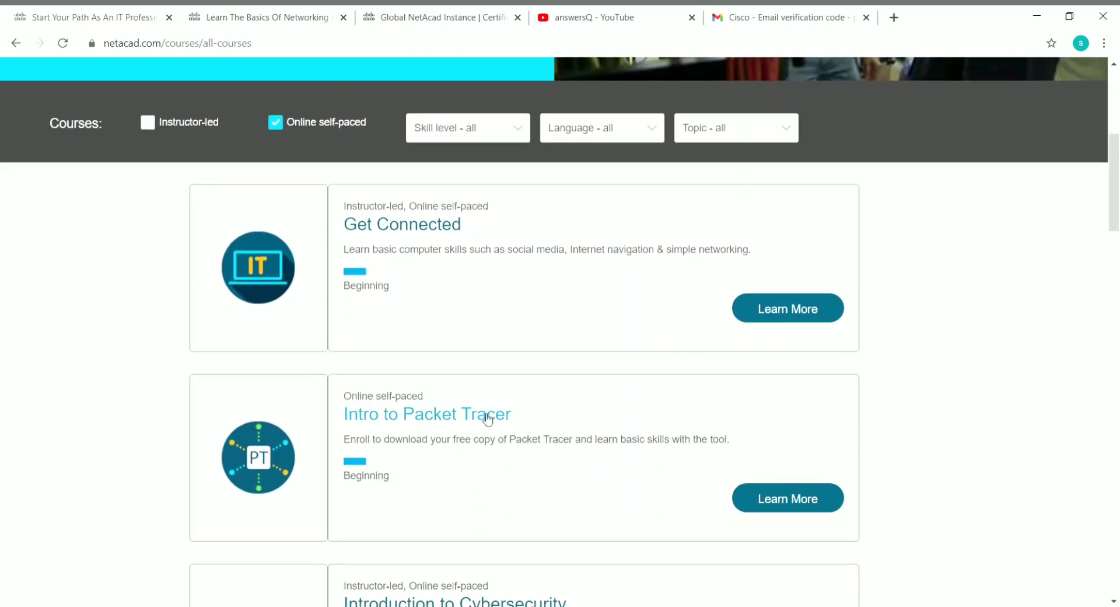
scroll(483, 420, "down", 3)
scroll(386, 462, "down", 1)
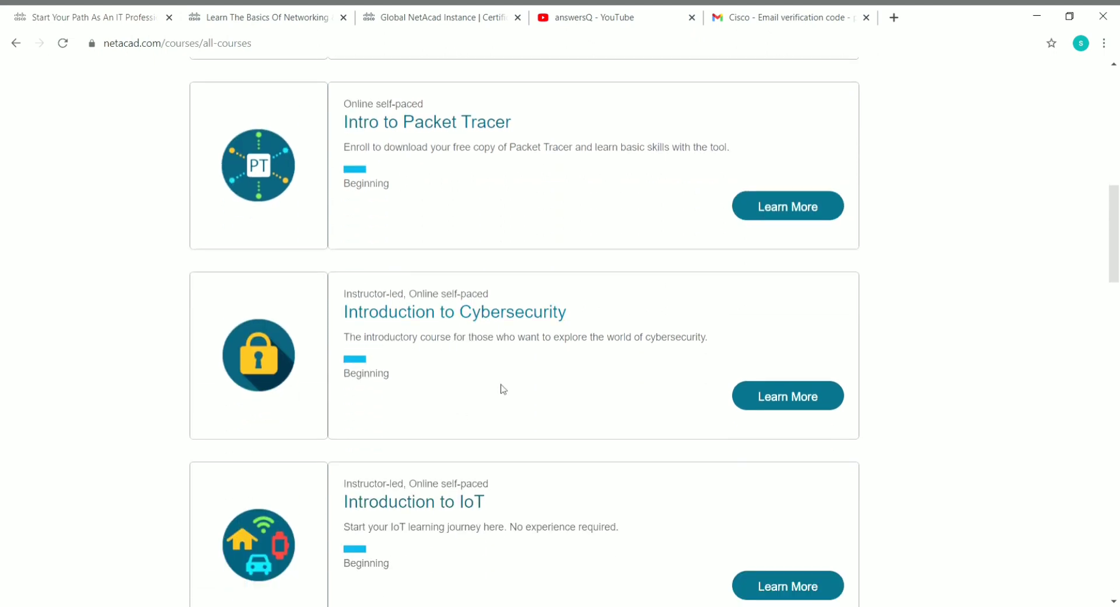
scroll(503, 388, "down", 5)
scroll(443, 417, "down", 6)
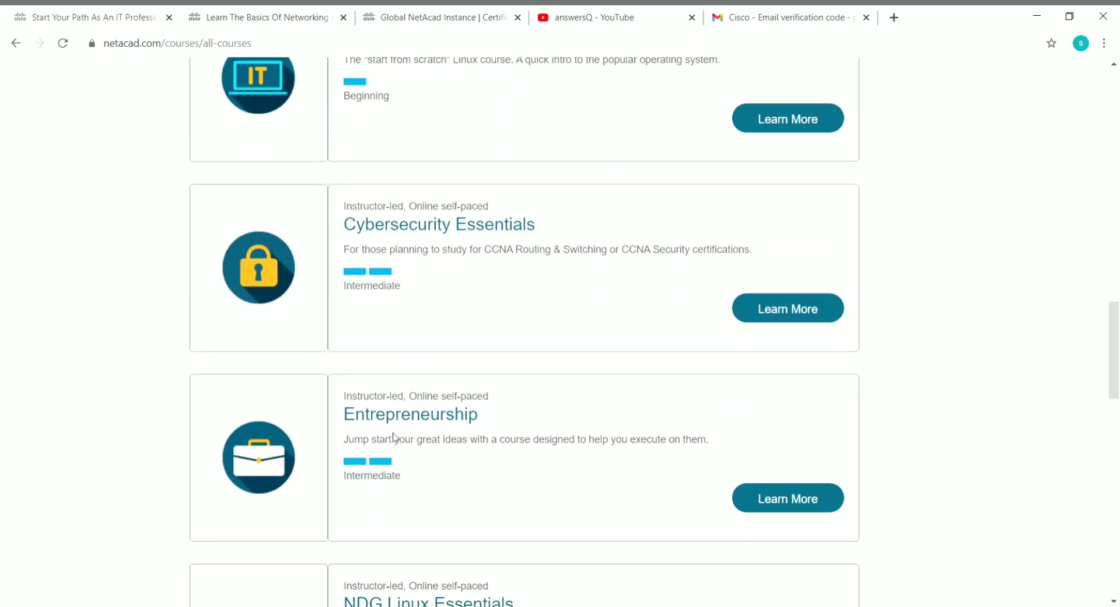
scroll(393, 437, "down", 12)
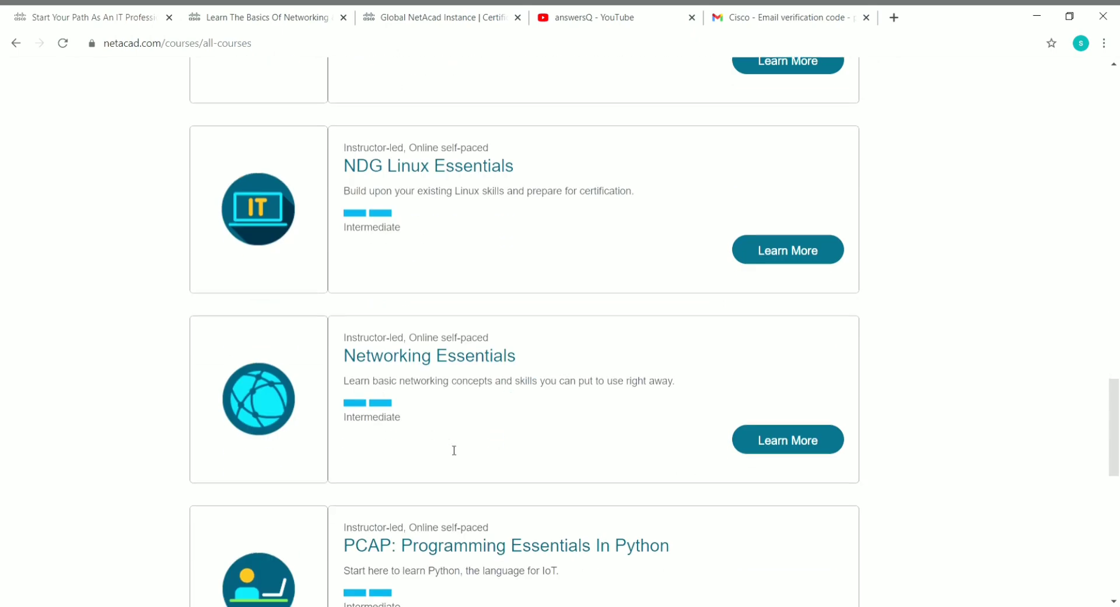
scroll(448, 449, "down", 3)
scroll(450, 449, "up", 3)
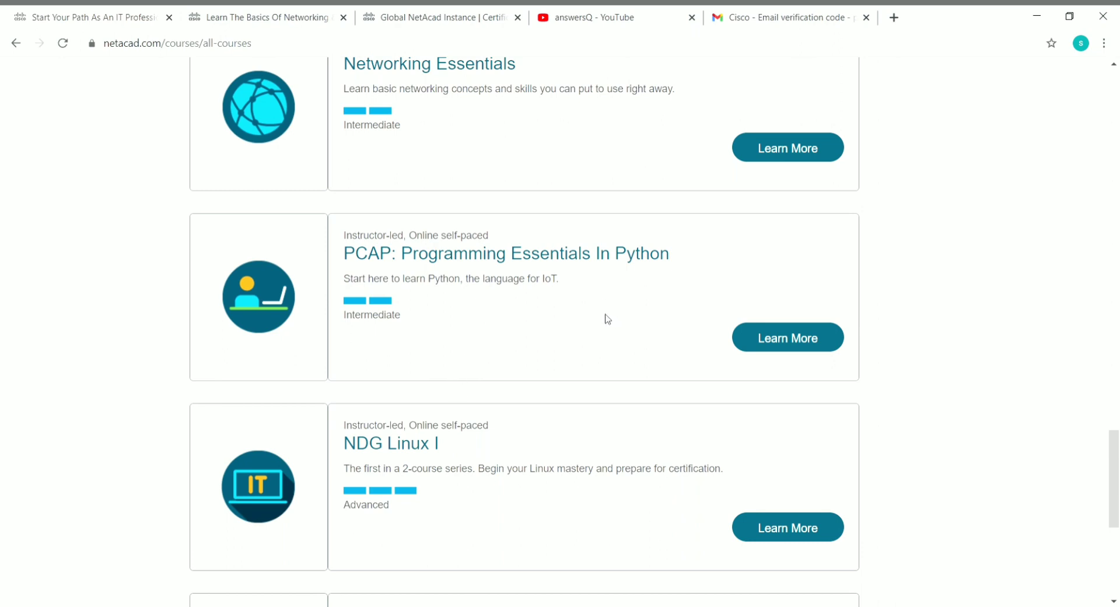
scroll(579, 368, "up", 20)
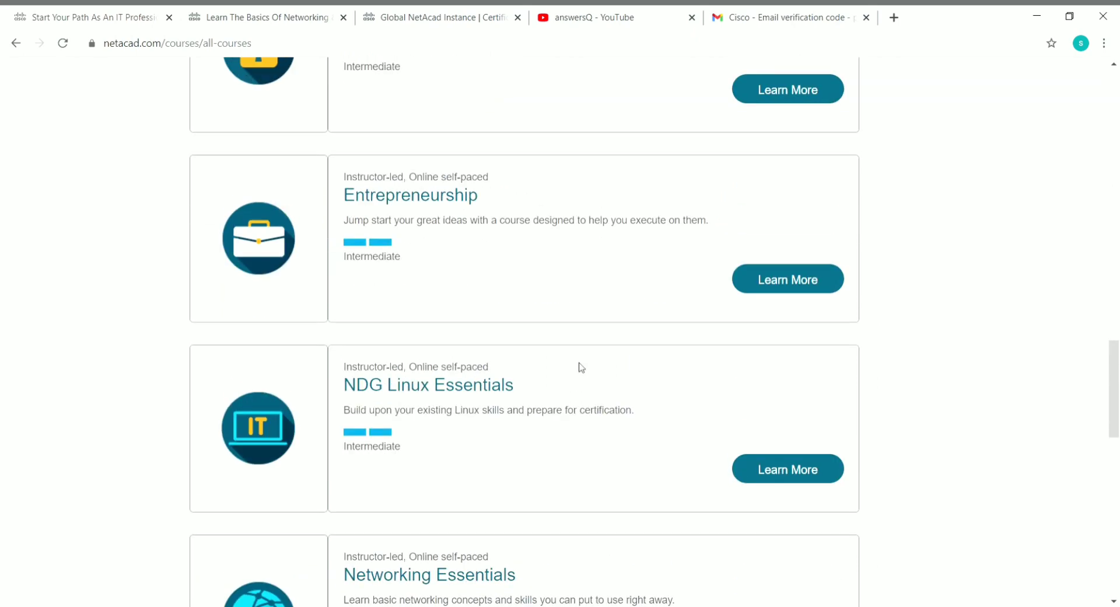
scroll(581, 367, "up", 6)
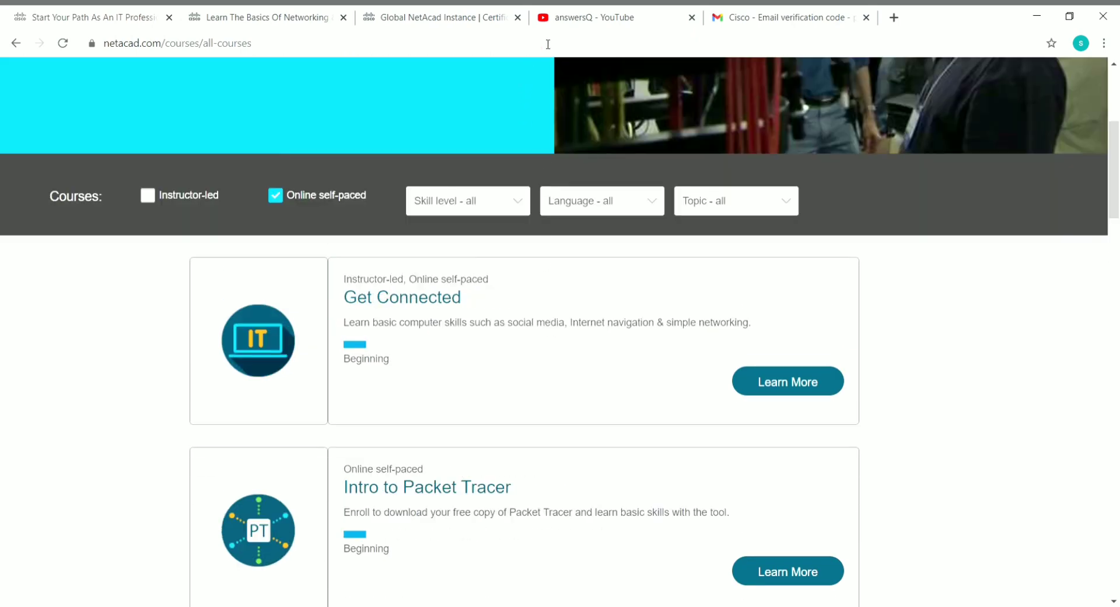
left_click(582, 17)
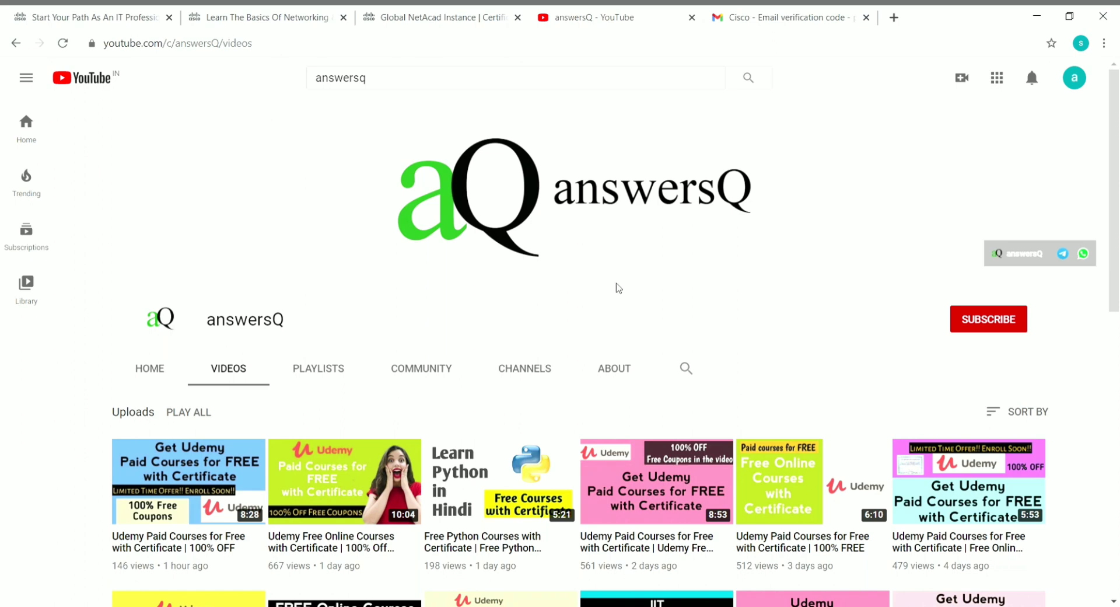